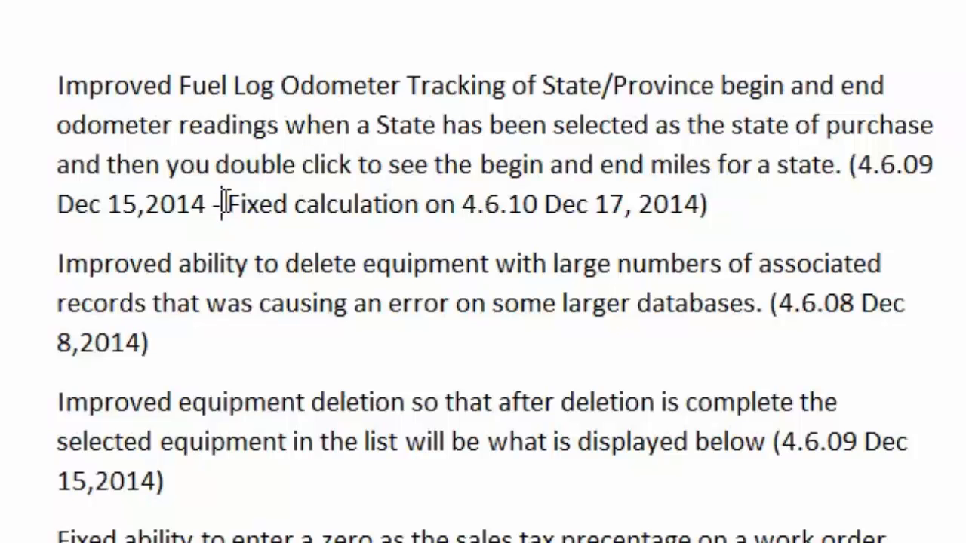
- Show the fuel log of the 1995 Freightliner, equipment 158, from the Truck/Tractor list and select its first entry's purchase state
{"action": "left_click_drag", "start_coordinate": [225, 203], "coordinate": [366, 202]}
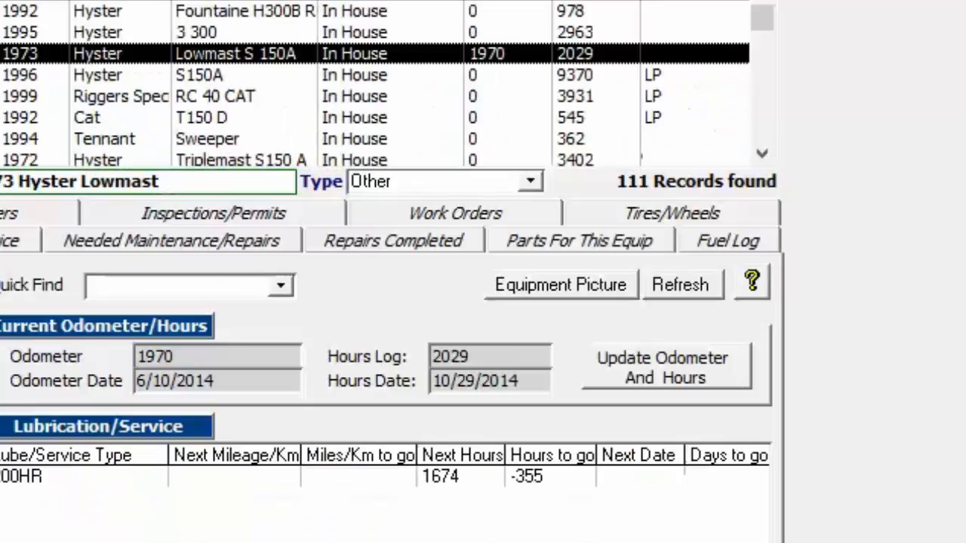
{"action": "left_click", "coordinate": [698, 238]}
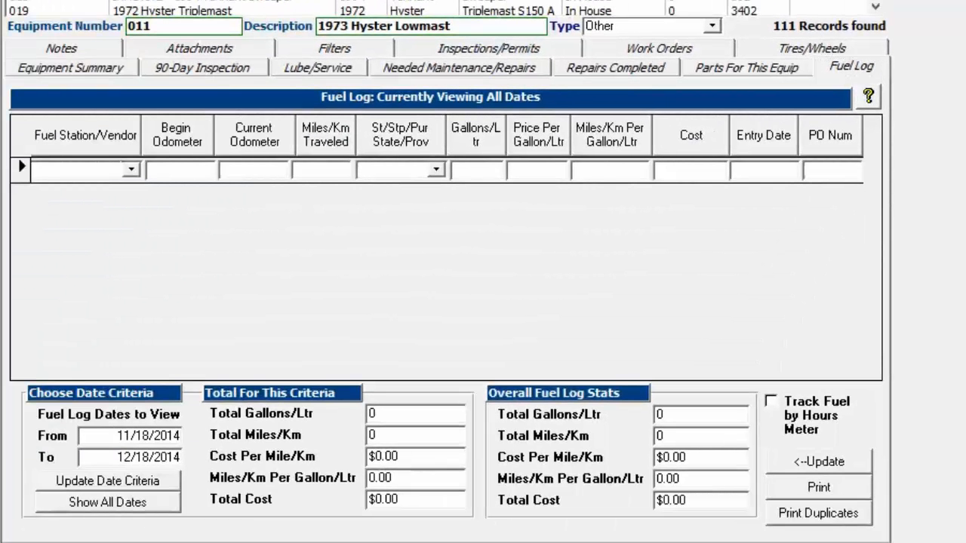
{"action": "left_click", "coordinate": [339, 3]}
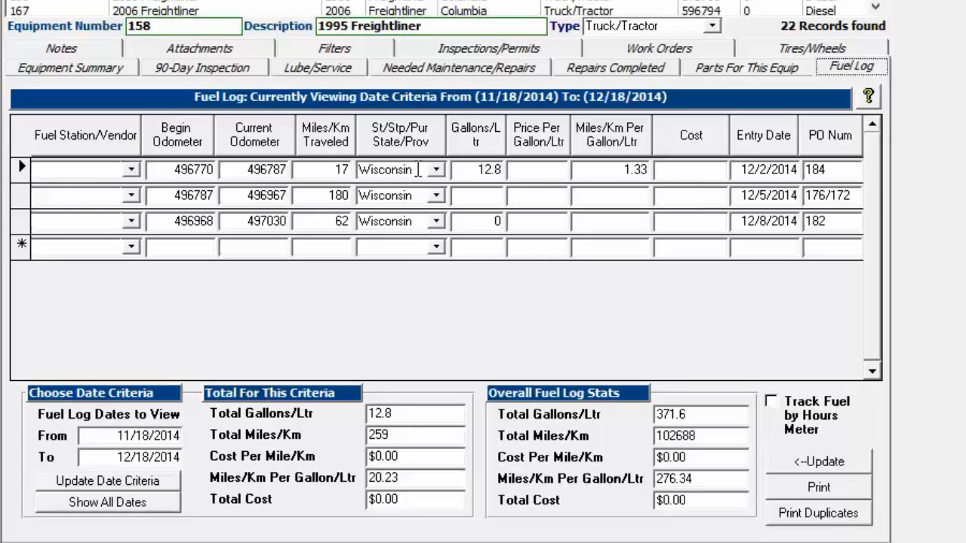
{"action": "left_click_drag", "start_coordinate": [419, 169], "coordinate": [360, 169]}
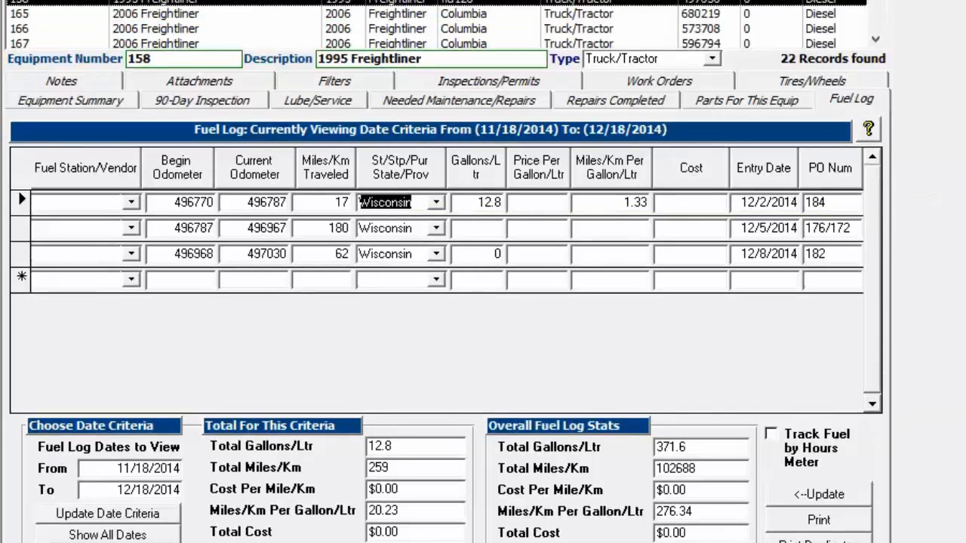
- View the criteria of the Fuel Log report "All Equipment Grouped by Fuel Purchase State/Province" and leave the report selection
{"action": "left_click", "coordinate": [176, 40]}
{"action": "left_click", "coordinate": [103, 116]}
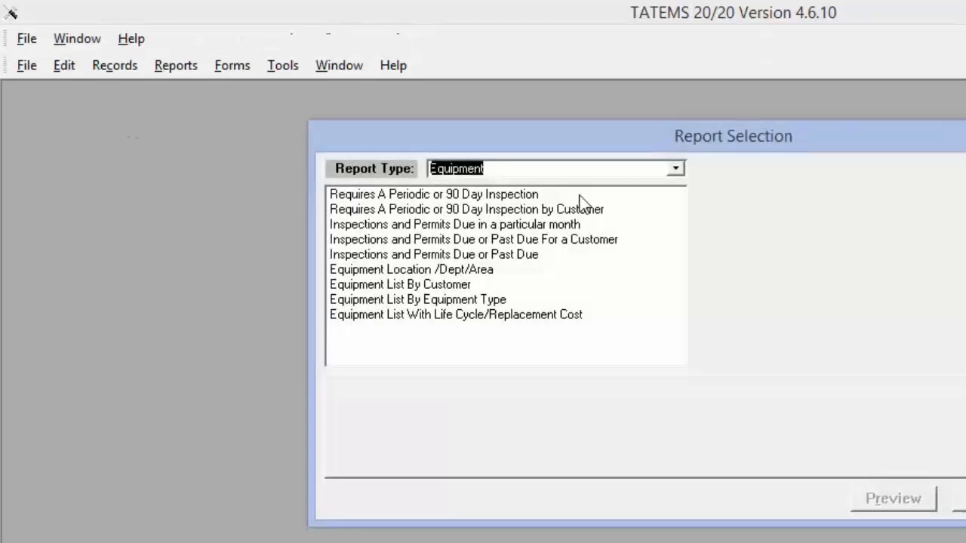
{"action": "left_click", "coordinate": [675, 168]}
{"action": "left_click", "coordinate": [626, 204]}
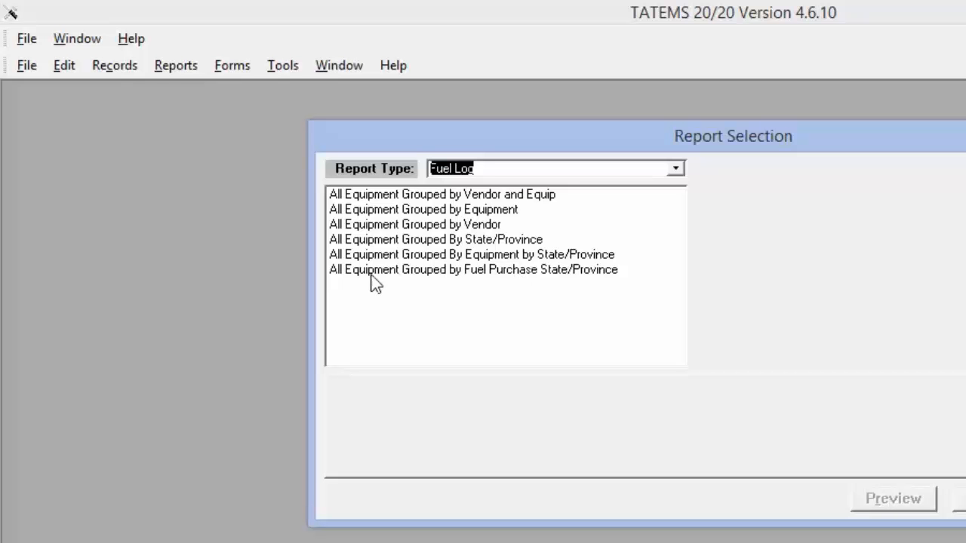
{"action": "left_click", "coordinate": [503, 271]}
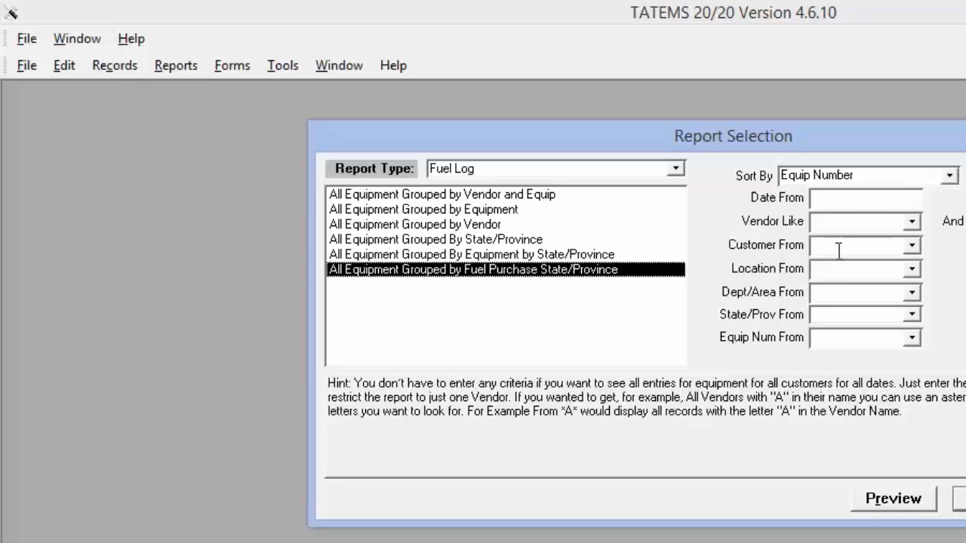
{"action": "left_click_drag", "start_coordinate": [771, 140], "coordinate": [755, 139]}
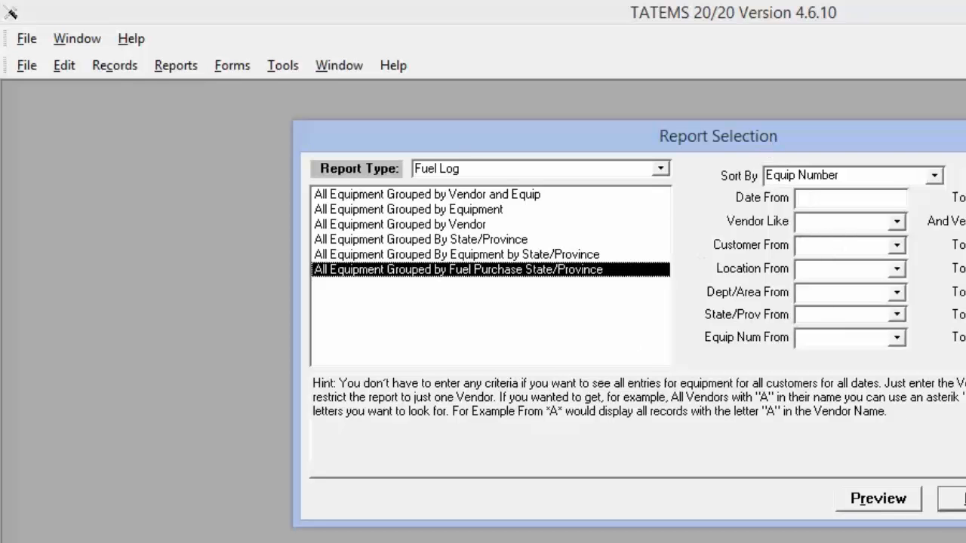
{"action": "left_click", "coordinate": [965, 499]}
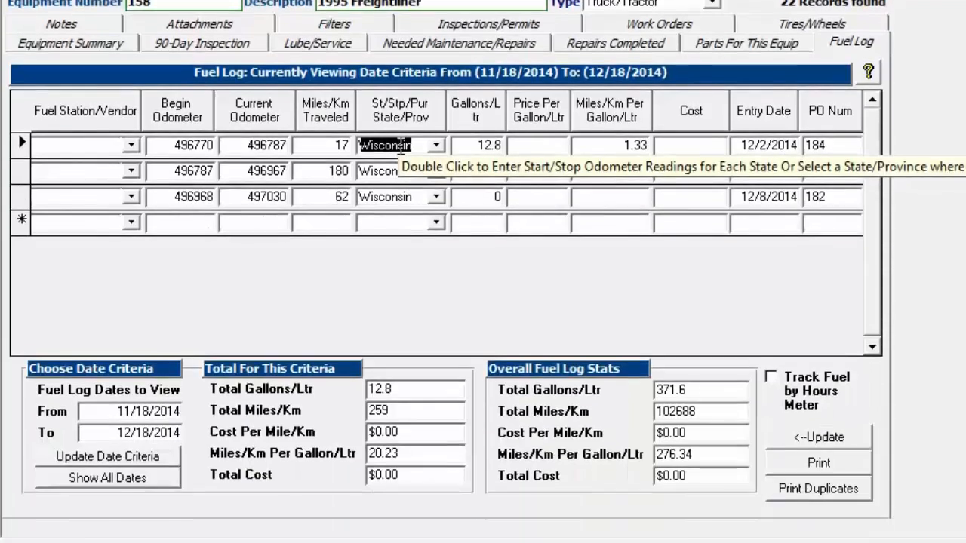
- Open the state mileage breakdown of the 12/2/2014 Wisconsin fuel entry and look over its fields
{"action": "double_click", "coordinate": [400, 368]}
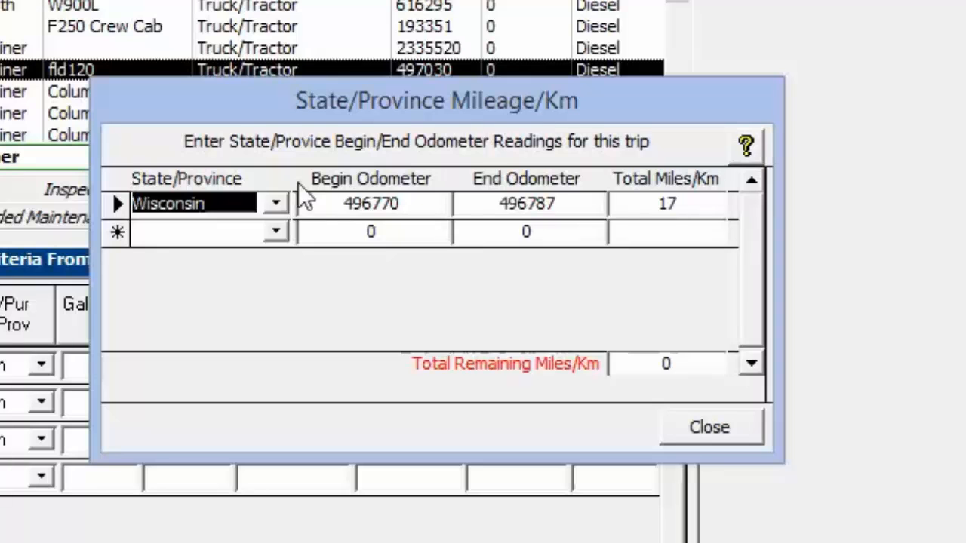
{"action": "left_click", "coordinate": [334, 204]}
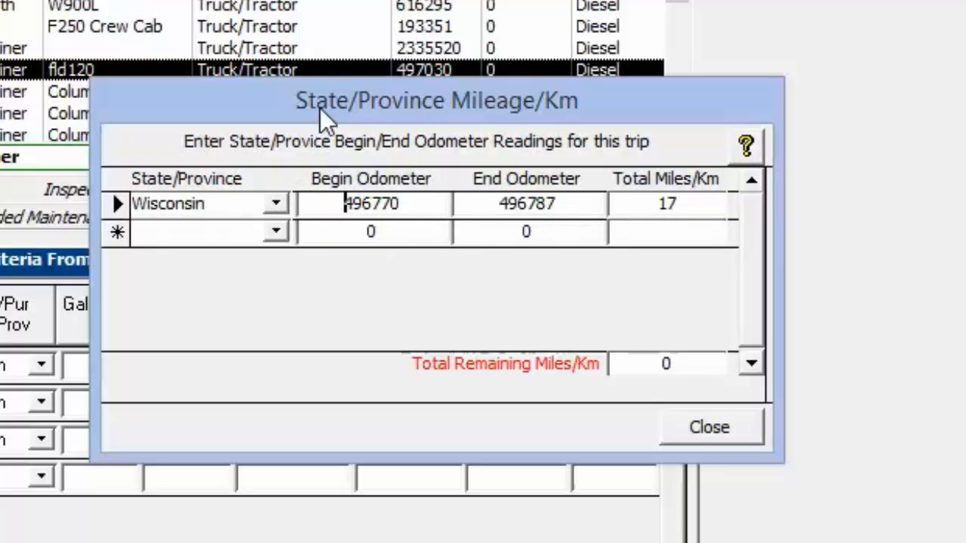
{"action": "mouse_move", "coordinate": [320, 108]}
{"action": "left_mouse_down"}
{"action": "mouse_move", "coordinate": [320, 92]}
{"action": "mouse_move", "coordinate": [314, 117]}
{"action": "left_mouse_up"}
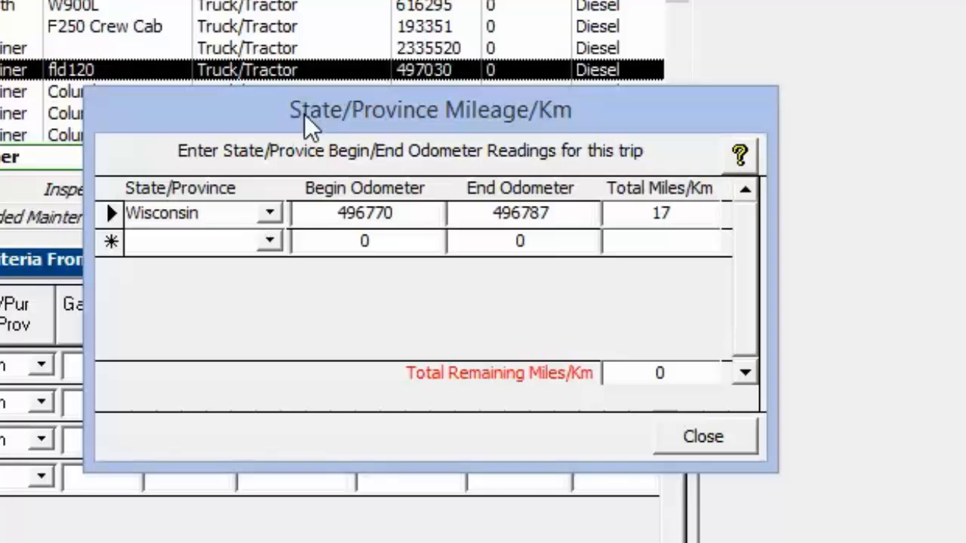
{"action": "left_click", "coordinate": [274, 248]}
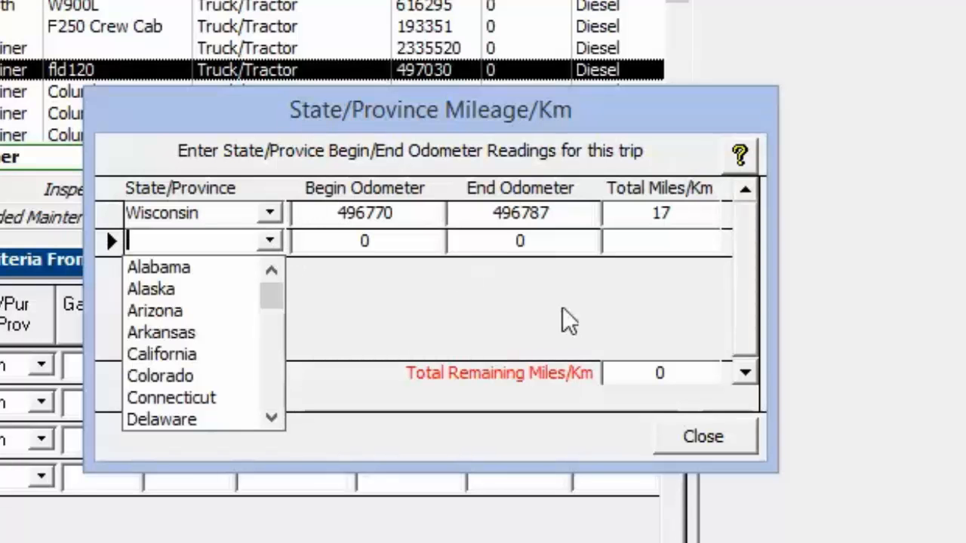
{"action": "left_click", "coordinate": [565, 332]}
{"action": "left_click_drag", "start_coordinate": [648, 375], "coordinate": [699, 376]}
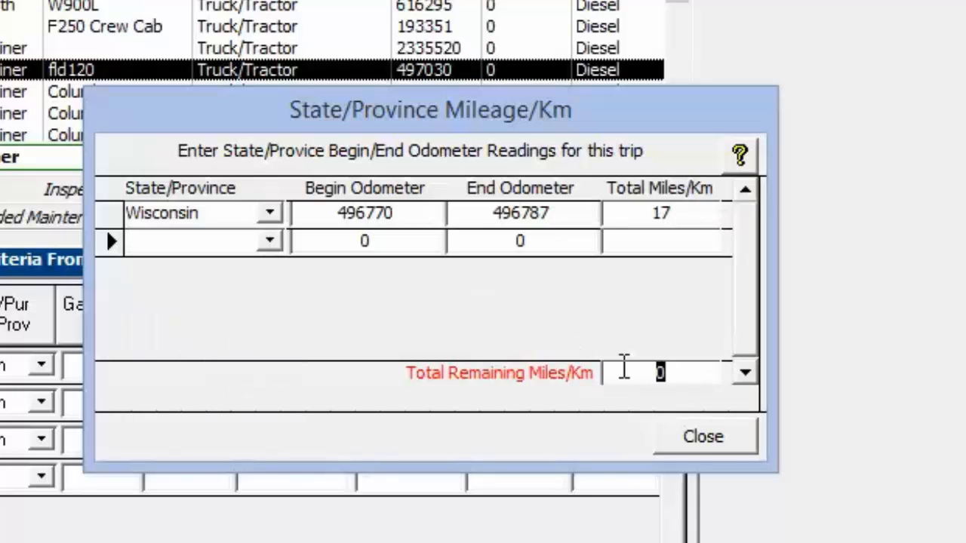
- Set Wisconsin's total miles to 10 and check its begin and end odometer readings
{"action": "left_click_drag", "start_coordinate": [639, 214], "coordinate": [690, 211]}
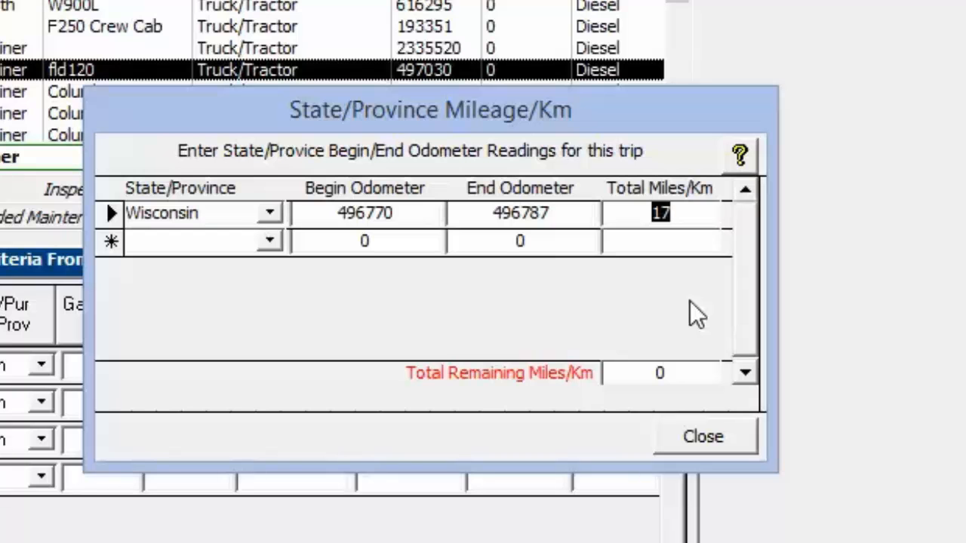
{"action": "type", "text": "10"}
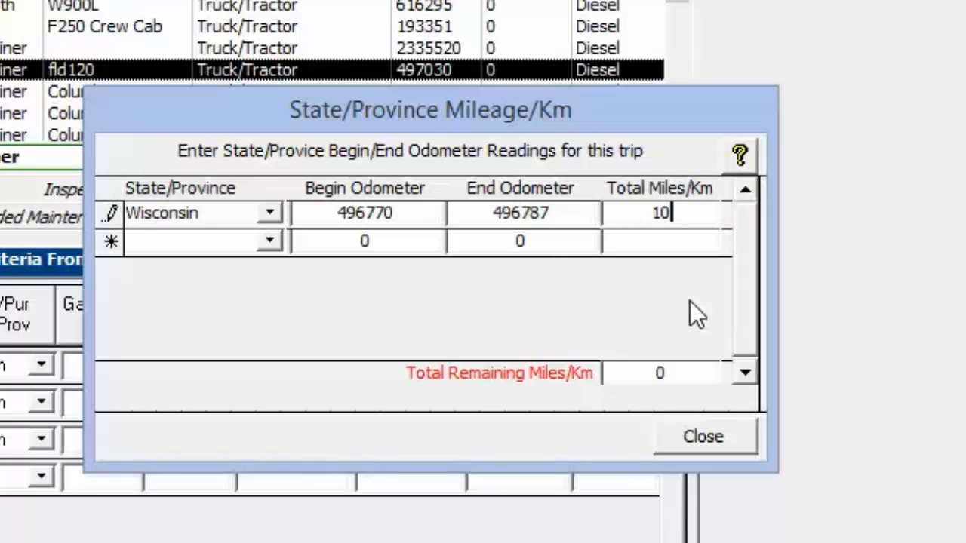
{"action": "left_click", "coordinate": [556, 240]}
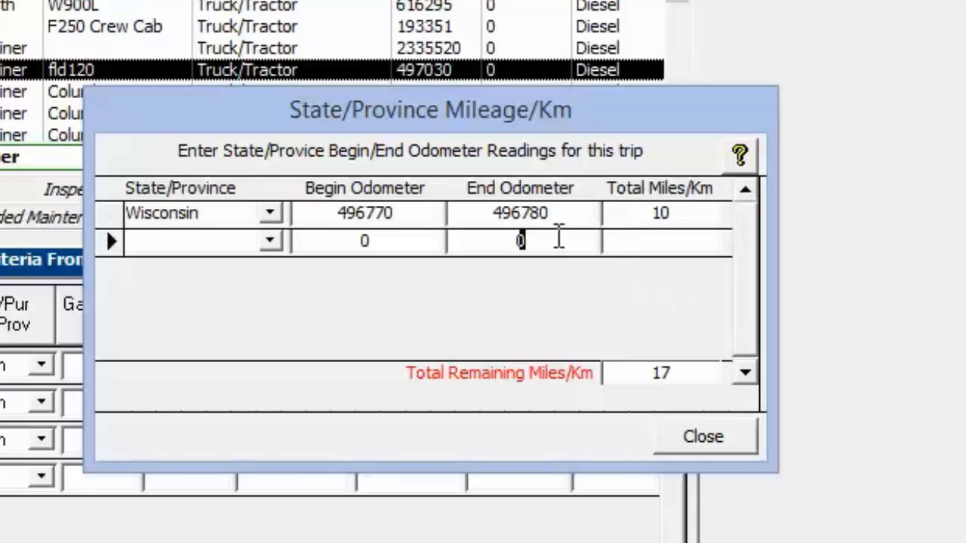
{"action": "left_click_drag", "start_coordinate": [567, 213], "coordinate": [470, 213]}
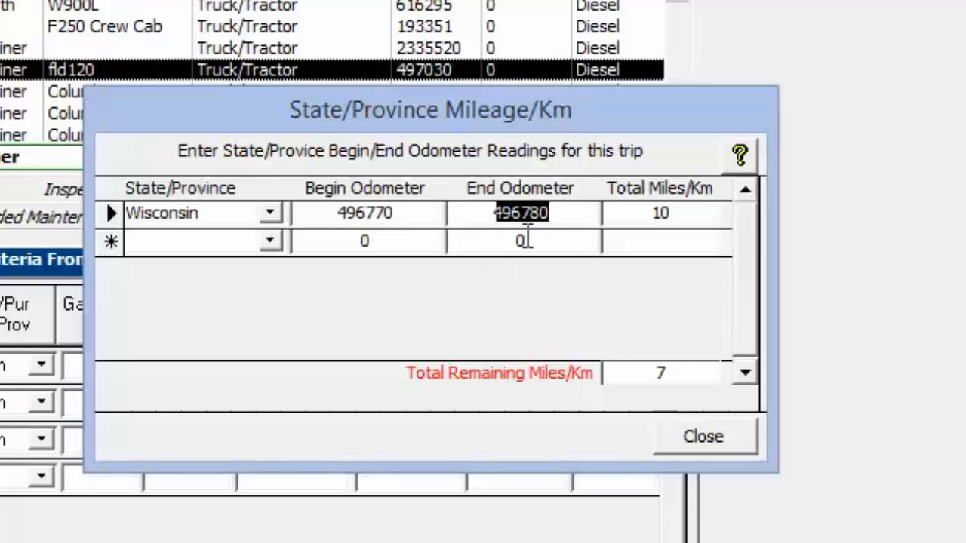
{"action": "left_click", "coordinate": [560, 213]}
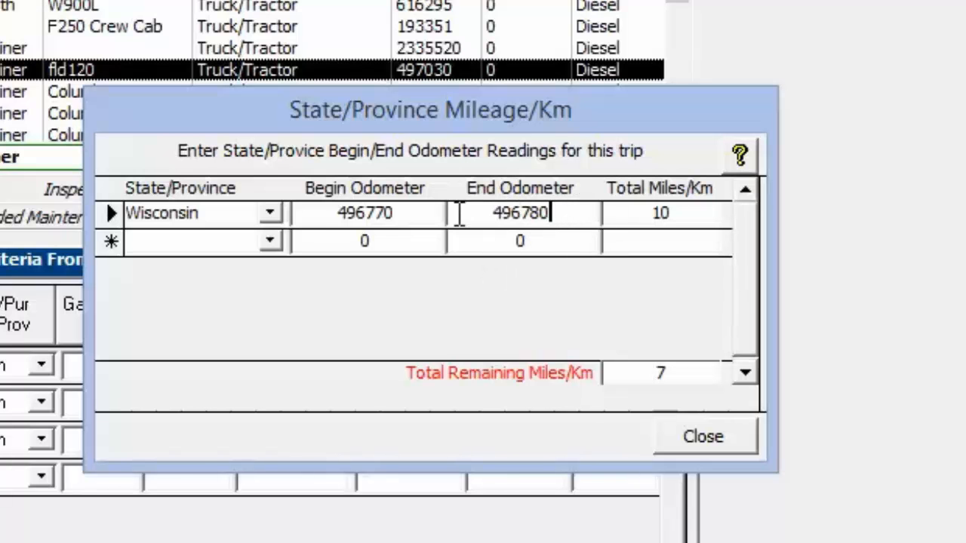
{"action": "left_click_drag", "start_coordinate": [398, 212], "coordinate": [306, 213]}
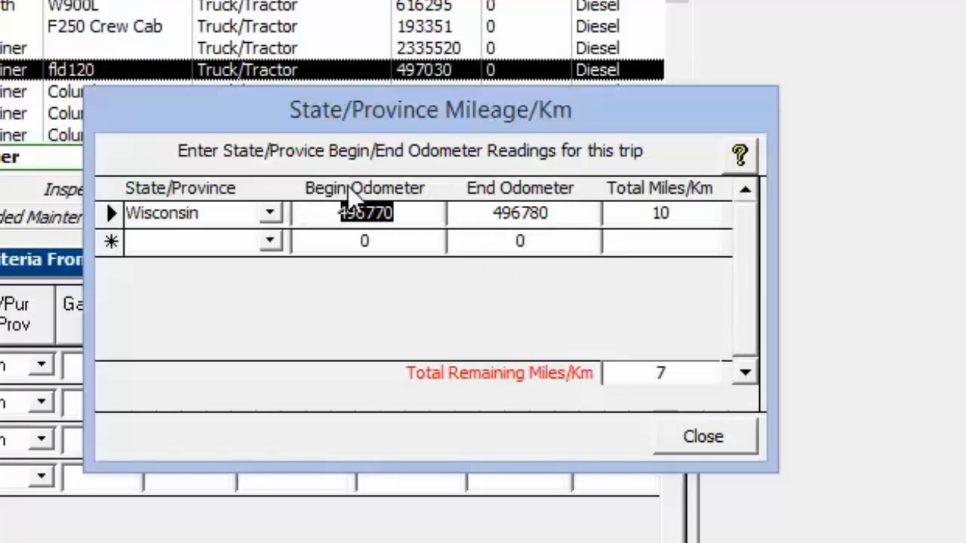
- Add Illinois as the second state, carrying Wisconsin's end reading 496780 over as its begin odometer
{"action": "left_click", "coordinate": [275, 238]}
{"action": "type", "text": "idaho"}
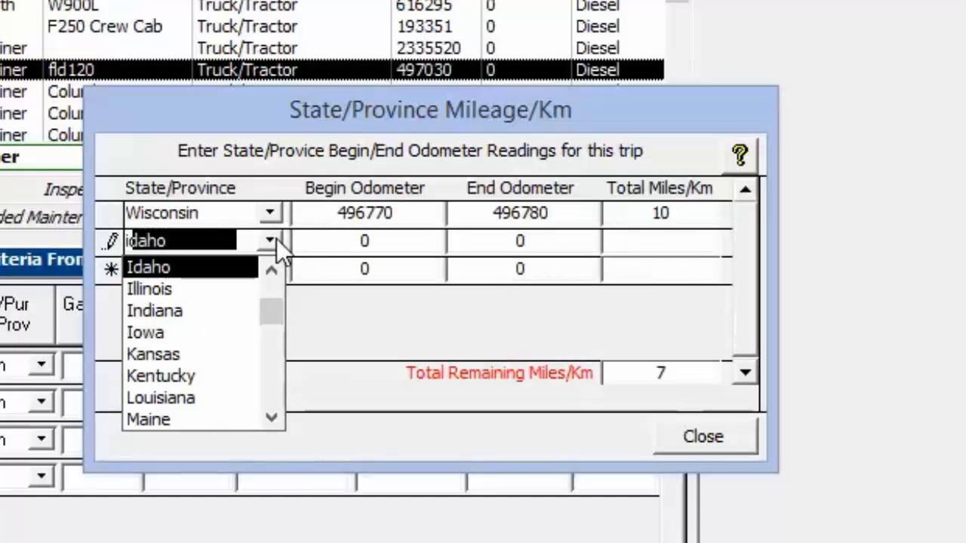
{"action": "left_click", "coordinate": [147, 290]}
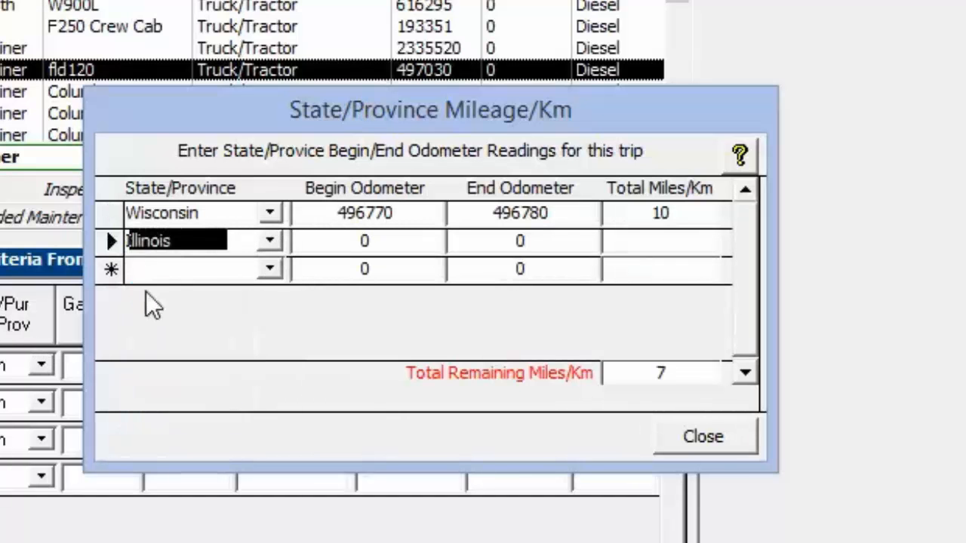
{"action": "left_click", "coordinate": [392, 240]}
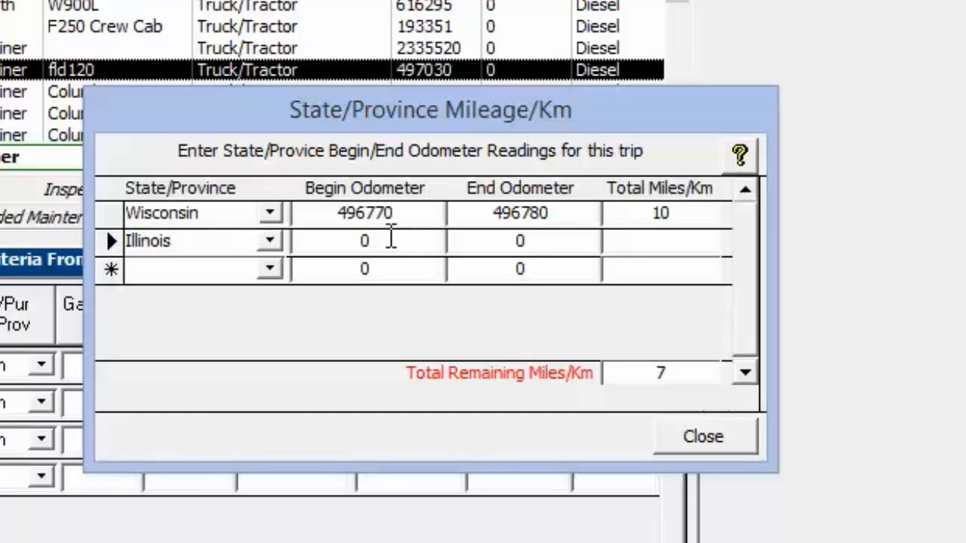
{"action": "double_click", "coordinate": [391, 237]}
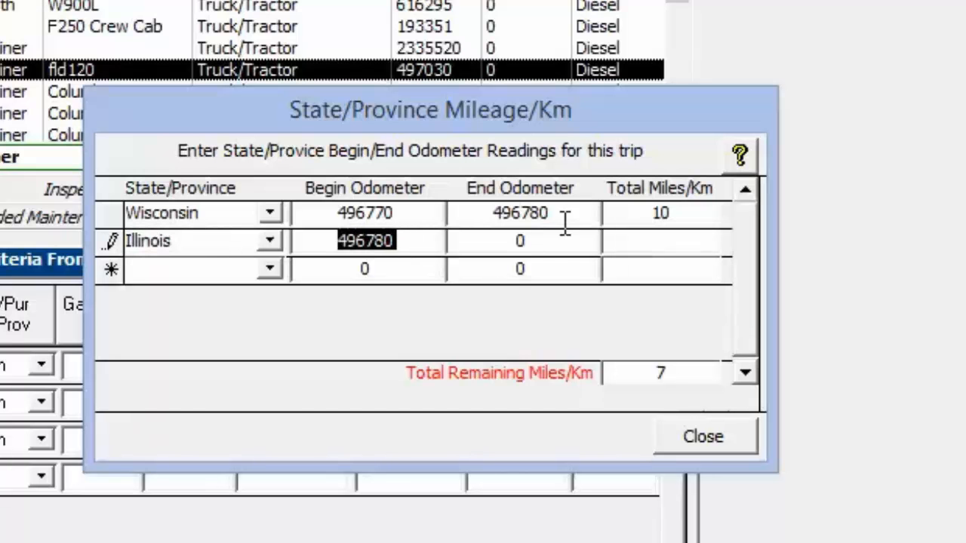
{"action": "left_click_drag", "start_coordinate": [568, 214], "coordinate": [479, 208]}
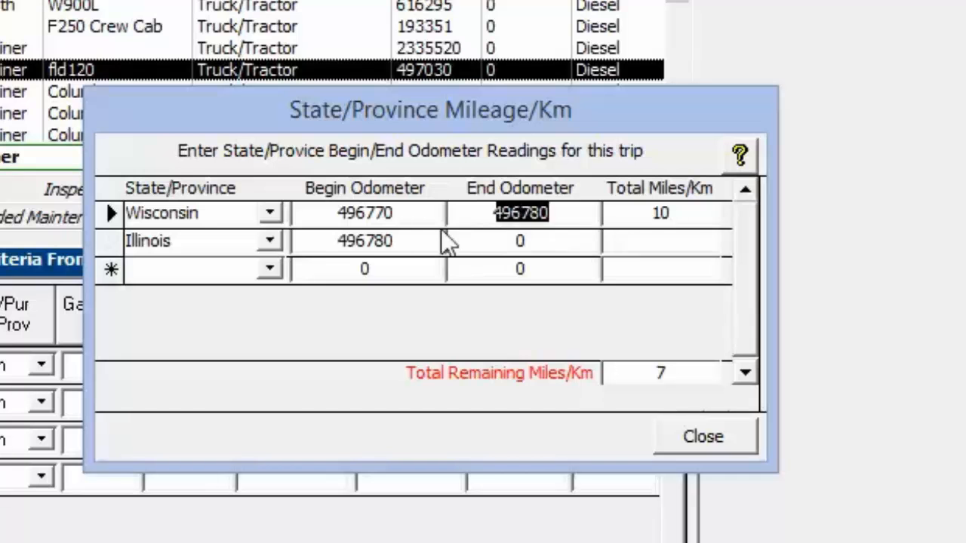
{"action": "left_click", "coordinate": [413, 239]}
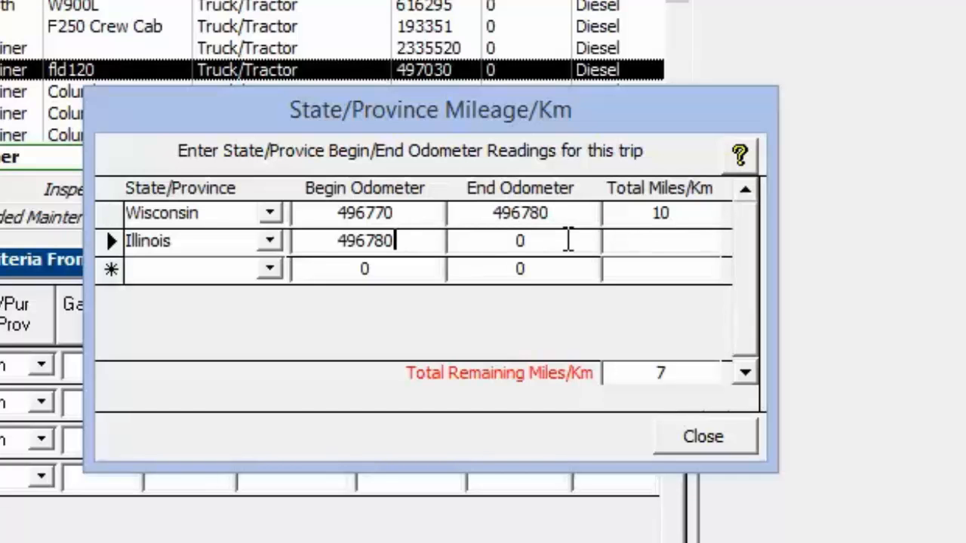
- Assign the remaining 7 miles to Illinois, check its end odometer and the remaining miles, and close the mileage breakdown
{"action": "left_click", "coordinate": [528, 240]}
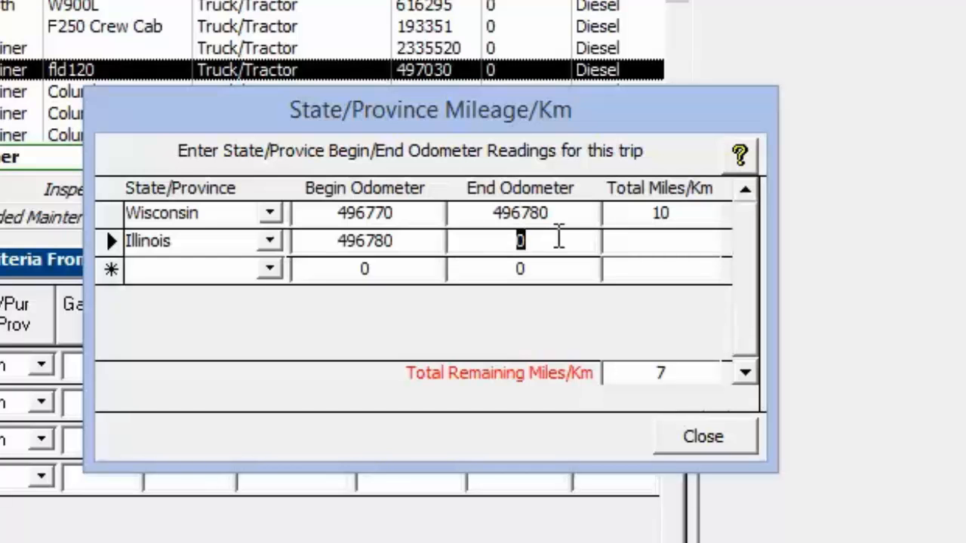
{"action": "left_click", "coordinate": [399, 242]}
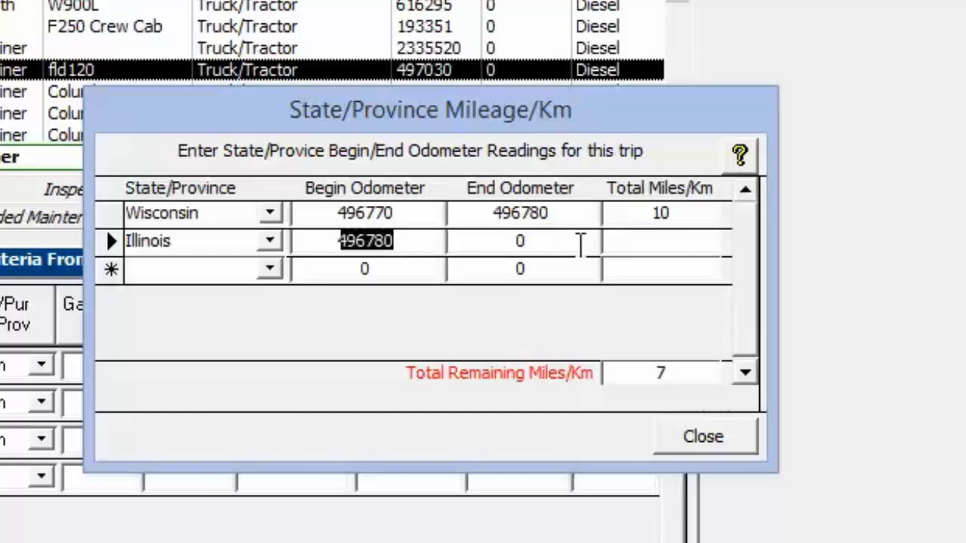
{"action": "left_click", "coordinate": [664, 239]}
{"action": "left_click", "coordinate": [661, 373]}
{"action": "key", "text": "ctrl+c"}
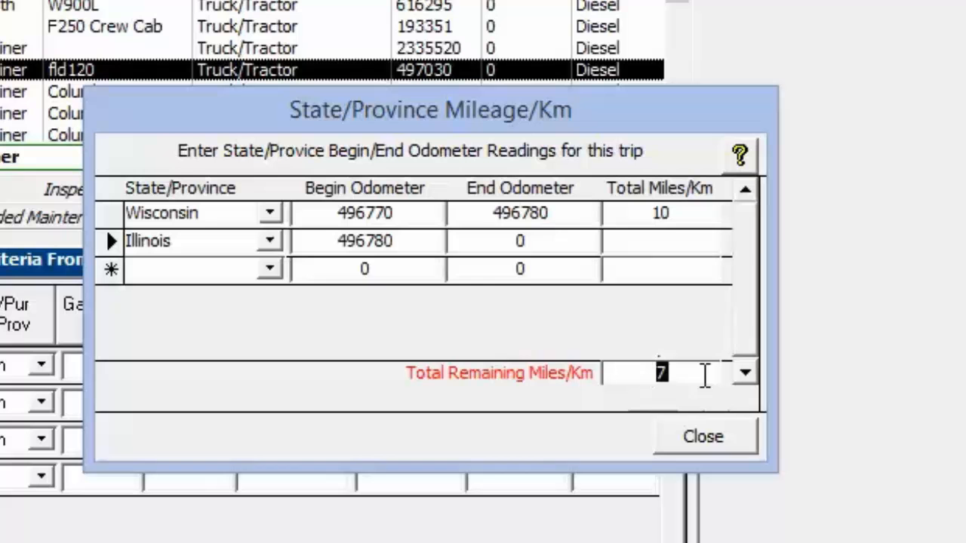
{"action": "left_click", "coordinate": [661, 239]}
{"action": "key", "text": "ctrl+v"}
{"action": "key", "text": "Tab"}
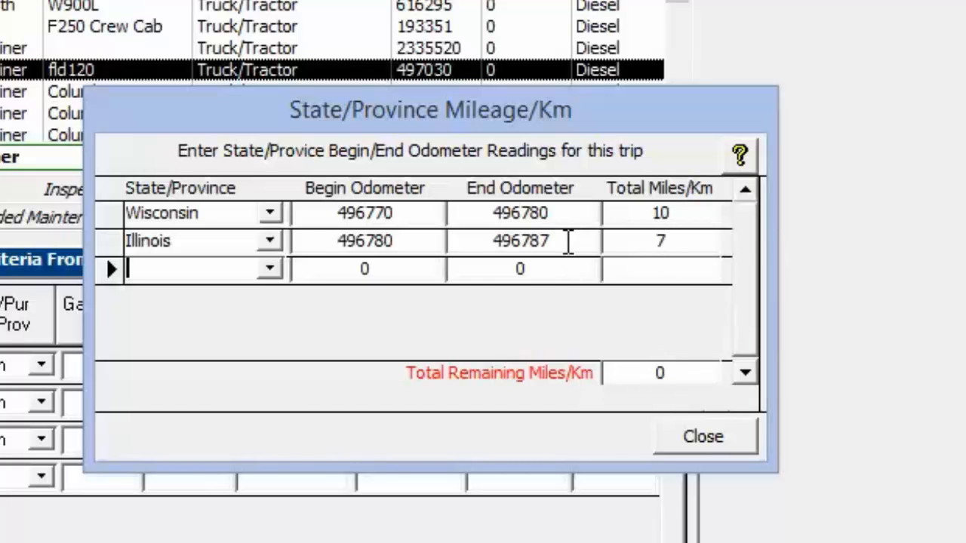
{"action": "left_click_drag", "start_coordinate": [568, 241], "coordinate": [459, 242]}
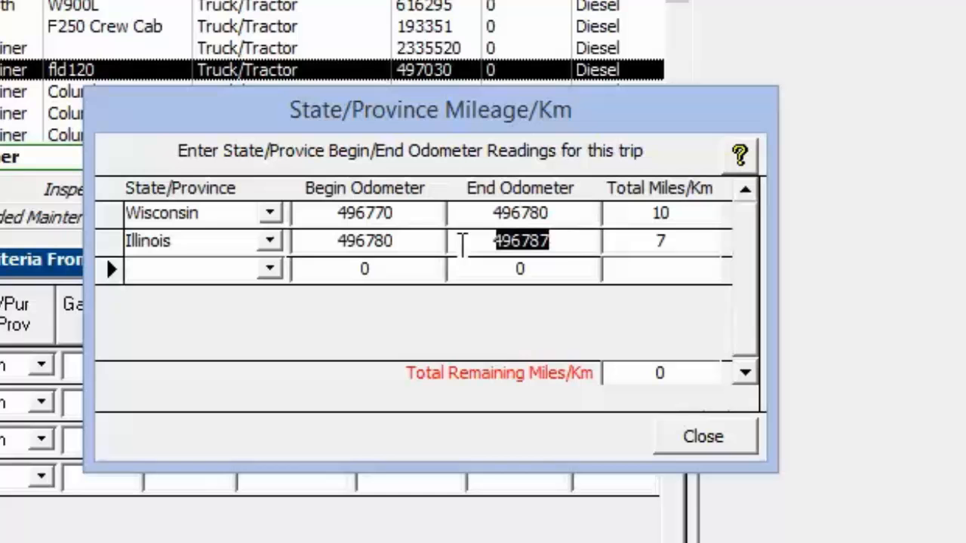
{"action": "left_click", "coordinate": [683, 375]}
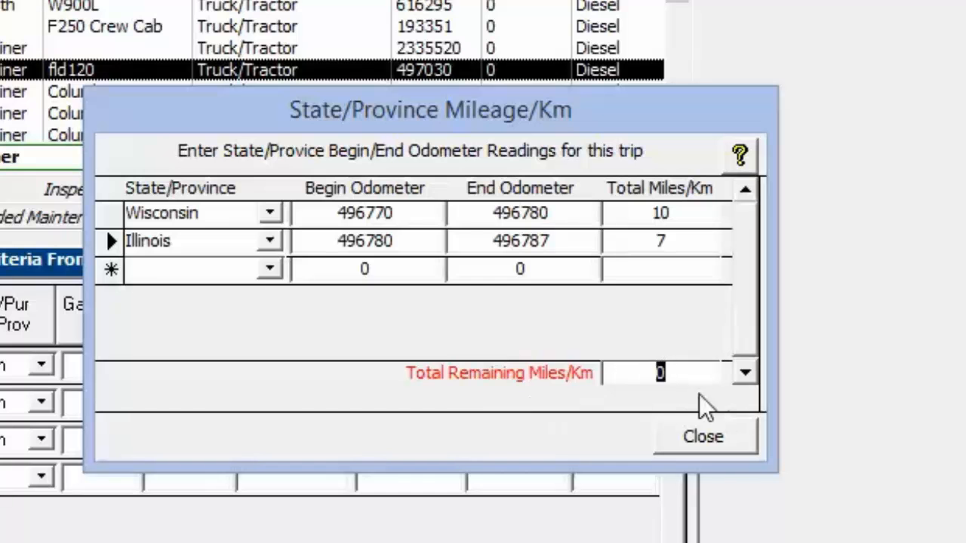
{"action": "left_click", "coordinate": [705, 437]}
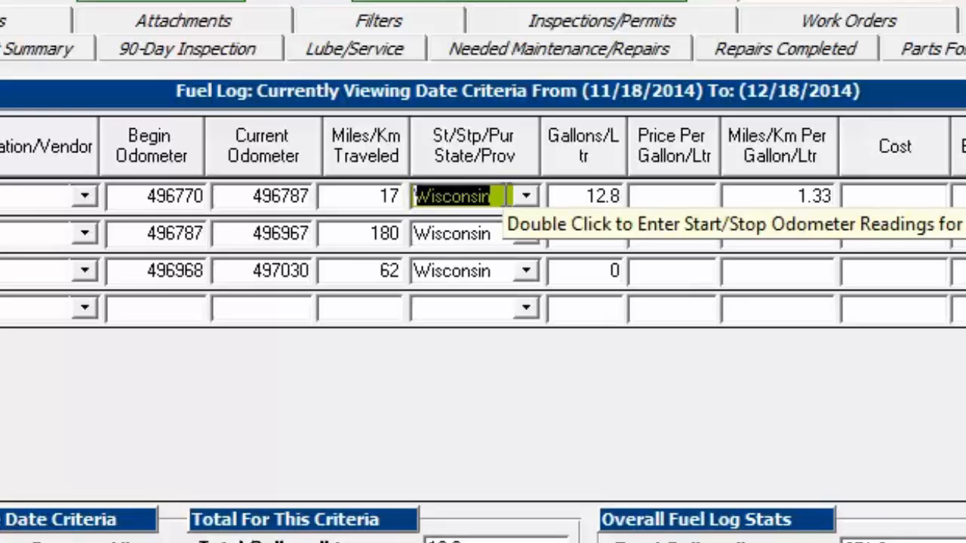
- Set the fuel log's viewing start date to 11/1/2014 and update the listed entries
{"action": "left_click", "coordinate": [499, 233]}
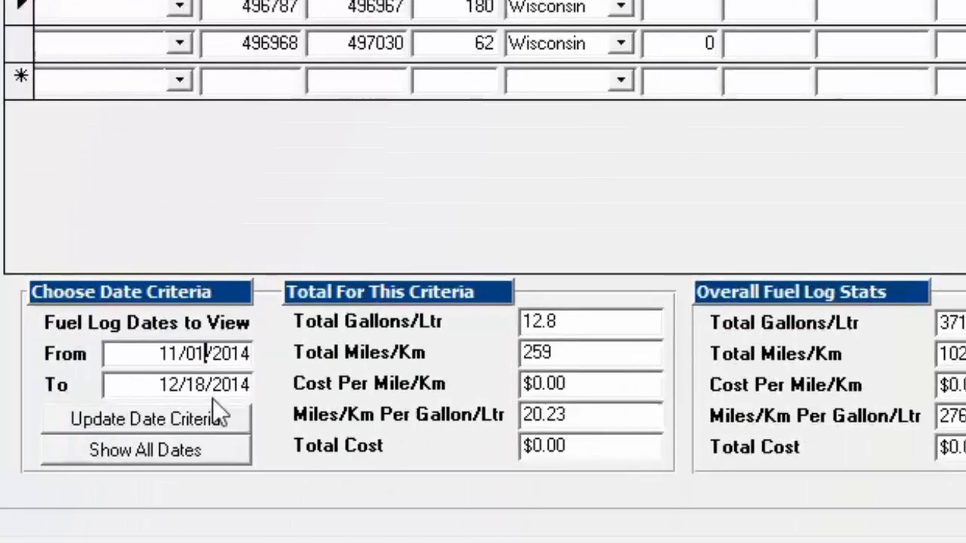
{"action": "left_click", "coordinate": [222, 388]}
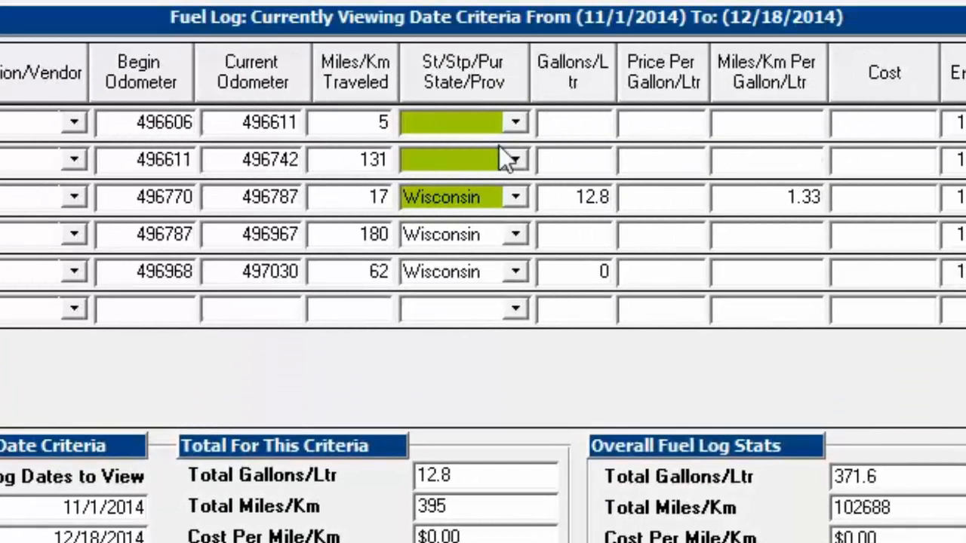
- Open the state mileage breakdown for the 131-mile fuel entry, review its Wisconsin odometer readings, and close it
{"action": "left_click", "coordinate": [464, 157]}
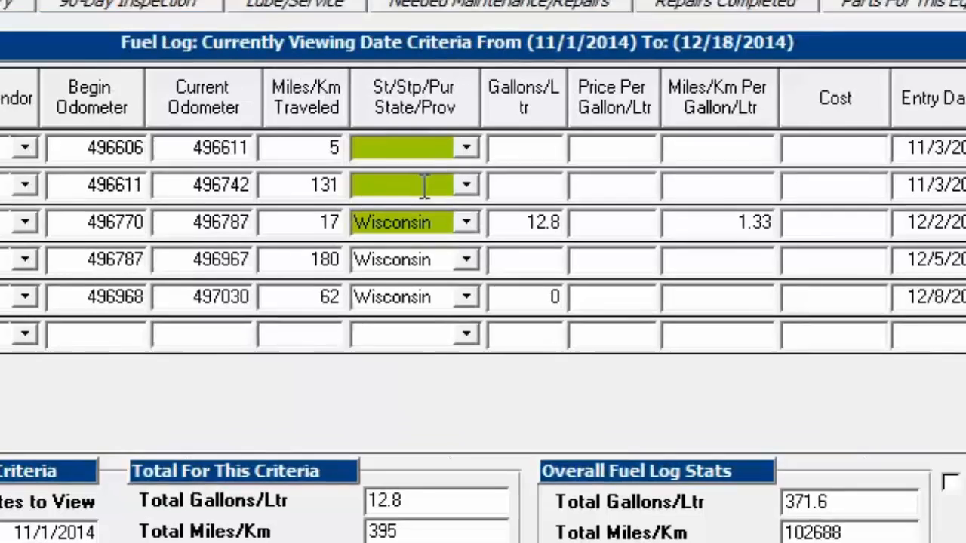
{"action": "double_click", "coordinate": [472, 161]}
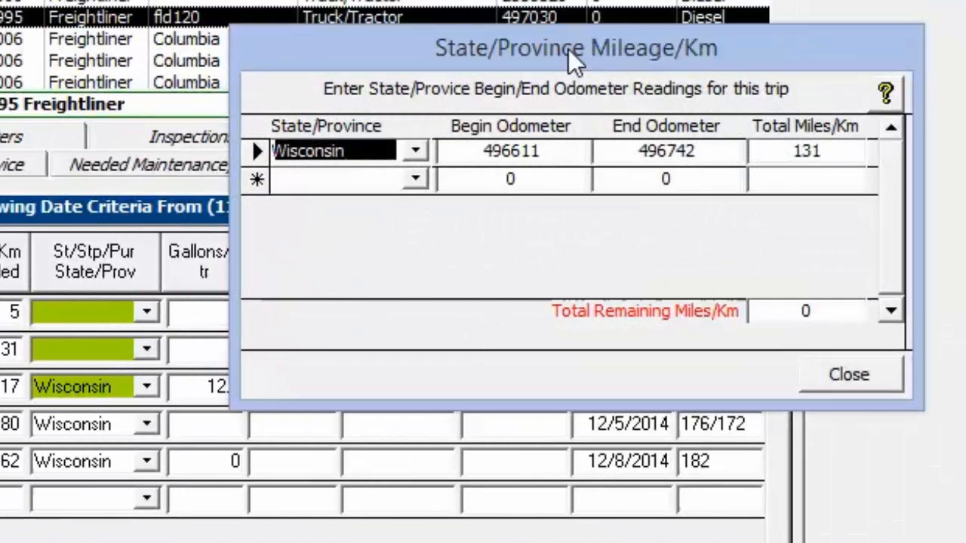
{"action": "left_click_drag", "start_coordinate": [568, 49], "coordinate": [528, 36]}
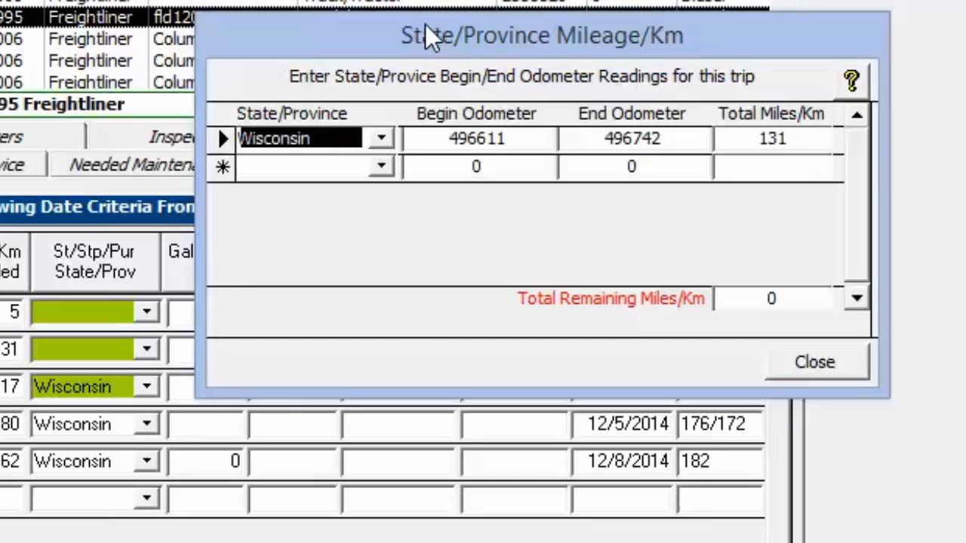
{"action": "left_click_drag", "start_coordinate": [434, 33], "coordinate": [441, 33]}
{"action": "left_click", "coordinate": [331, 138]}
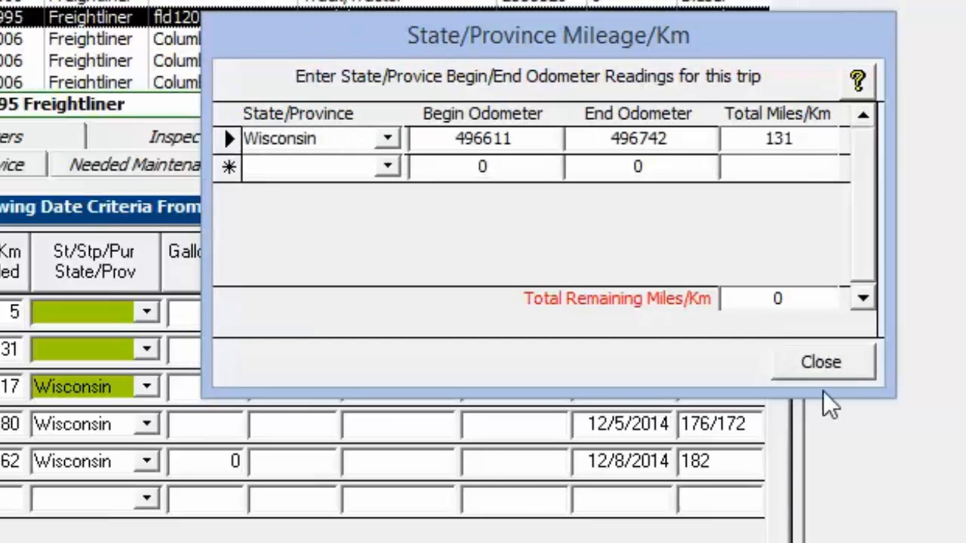
{"action": "left_click", "coordinate": [819, 363]}
{"action": "left_click", "coordinate": [87, 353]}
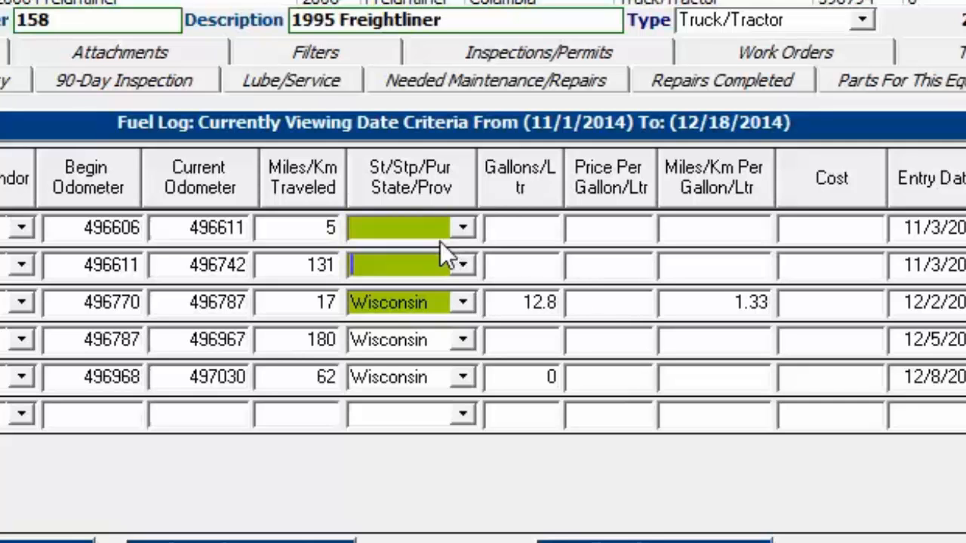
{"action": "left_click", "coordinate": [352, 302]}
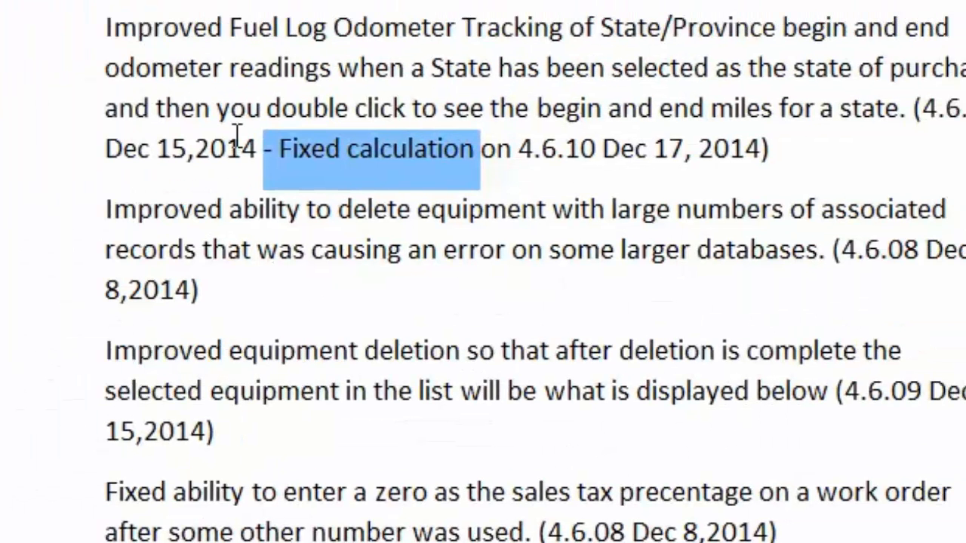
- Highlight the release note on deleting equipment with many associated records, and delete equipment number 165 in TATEMS
{"action": "left_click_drag", "start_coordinate": [110, 209], "coordinate": [312, 286]}
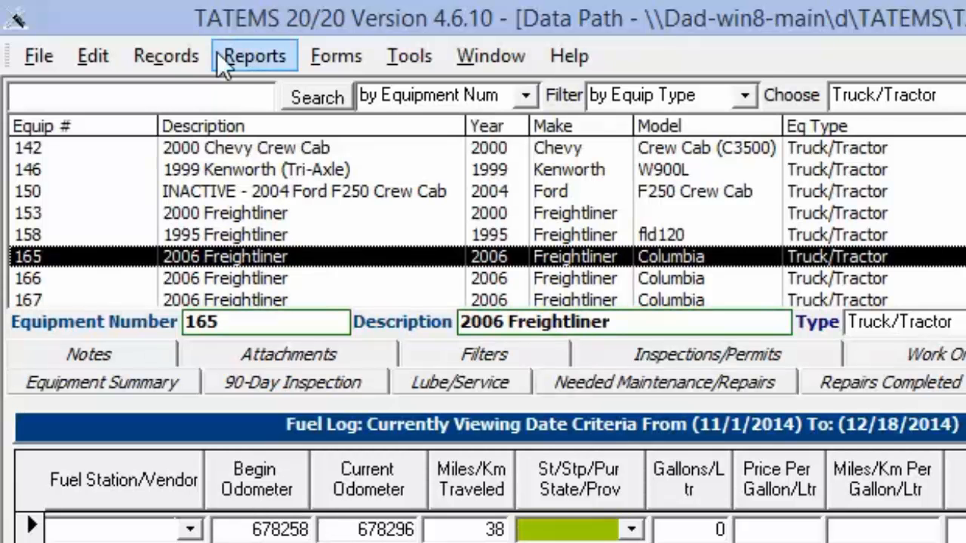
{"action": "left_click", "coordinate": [174, 54]}
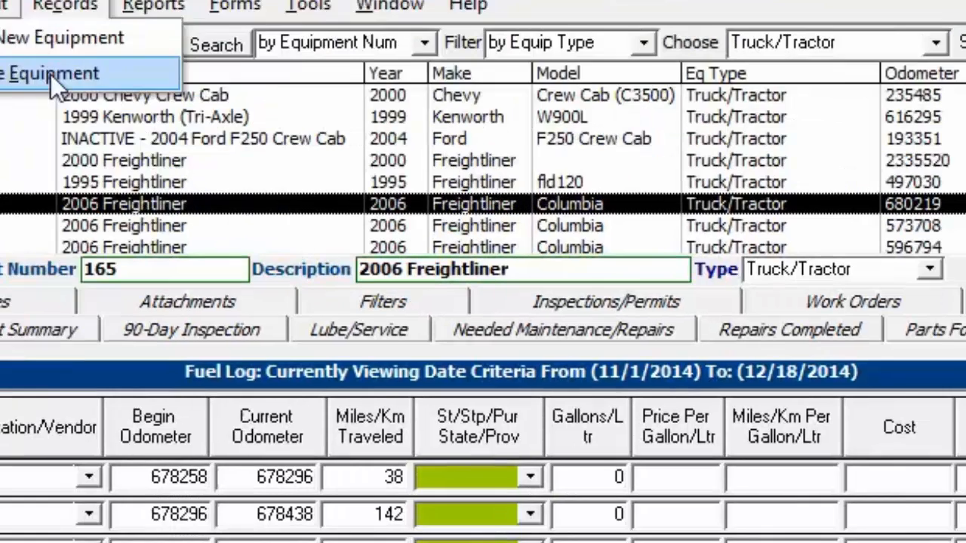
{"action": "left_click", "coordinate": [152, 127]}
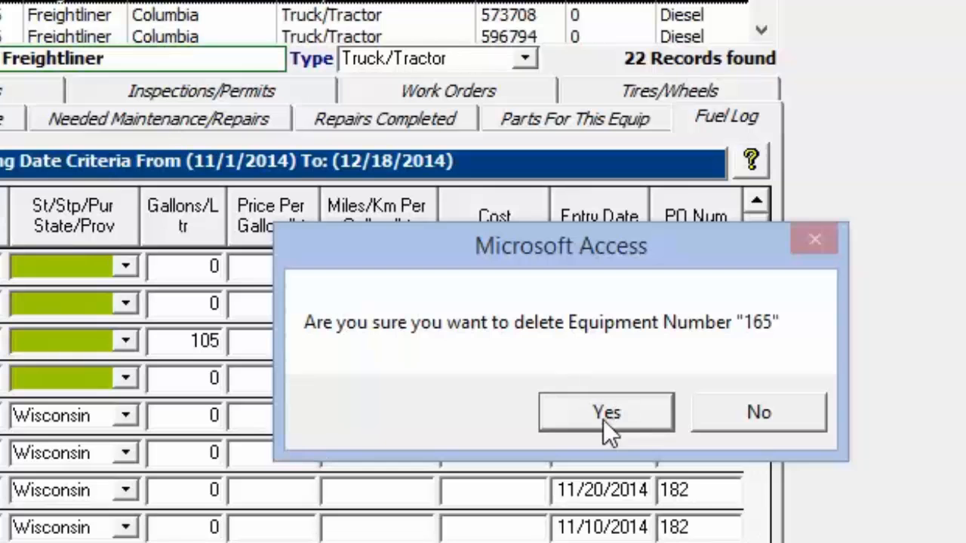
{"action": "left_click", "coordinate": [612, 414]}
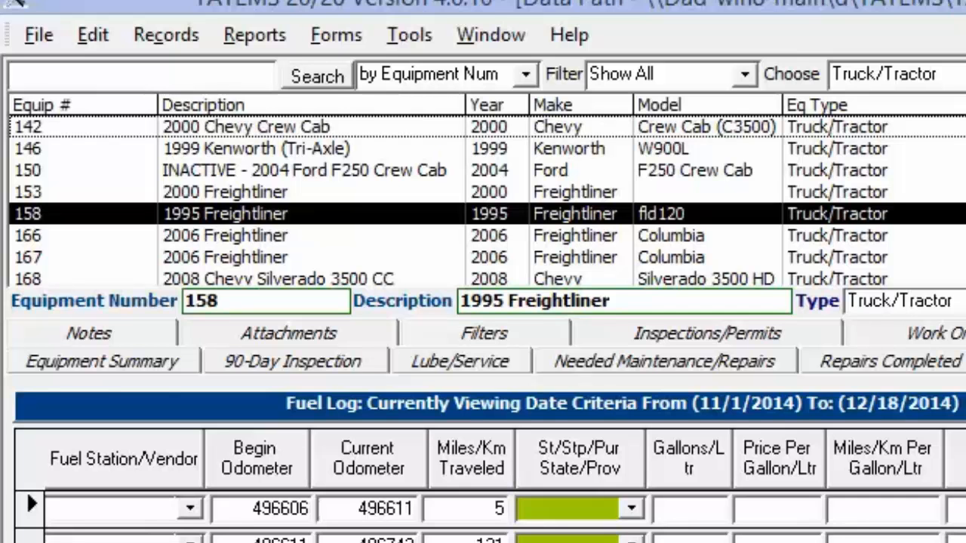
- Highlight the release note on equipment selection following a deletion, and check equipment 158's number and Equipment Summary in TATEMS
{"action": "key", "text": "alt+Tab"}
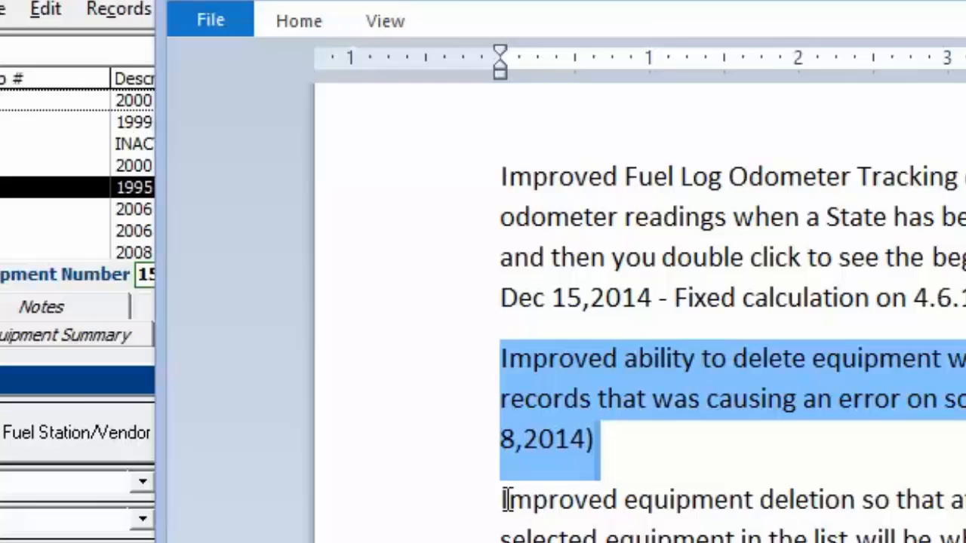
{"action": "left_click_drag", "start_coordinate": [505, 500], "coordinate": [746, 542]}
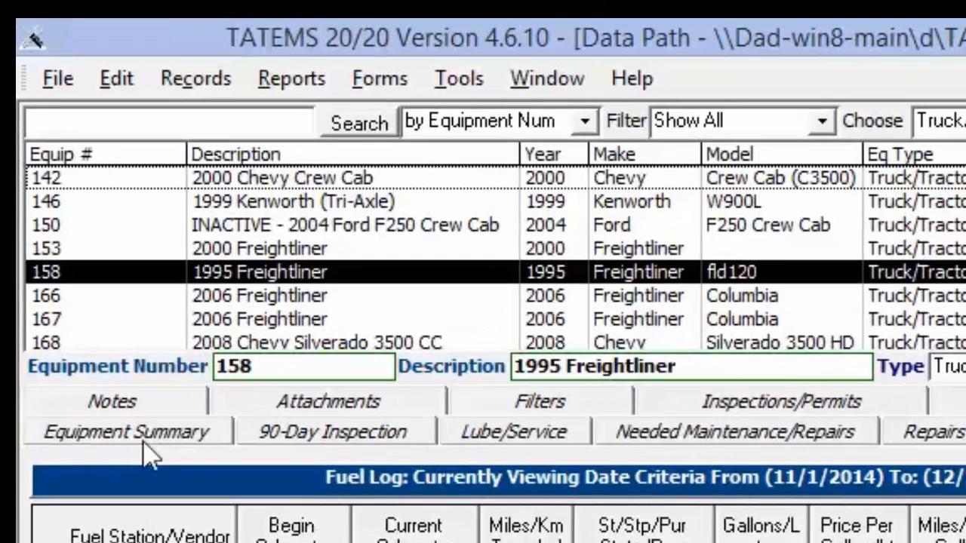
{"action": "left_click", "coordinate": [144, 442]}
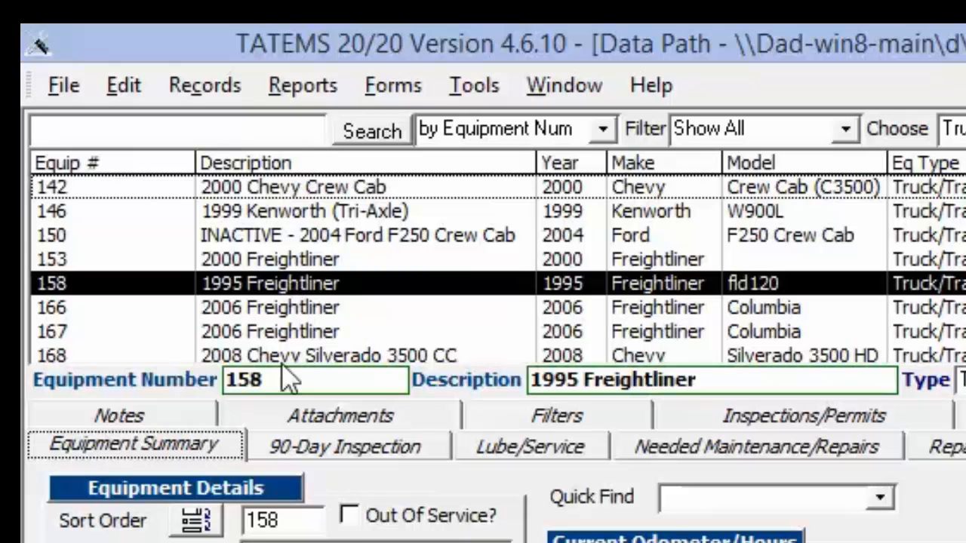
{"action": "double_click", "coordinate": [262, 379]}
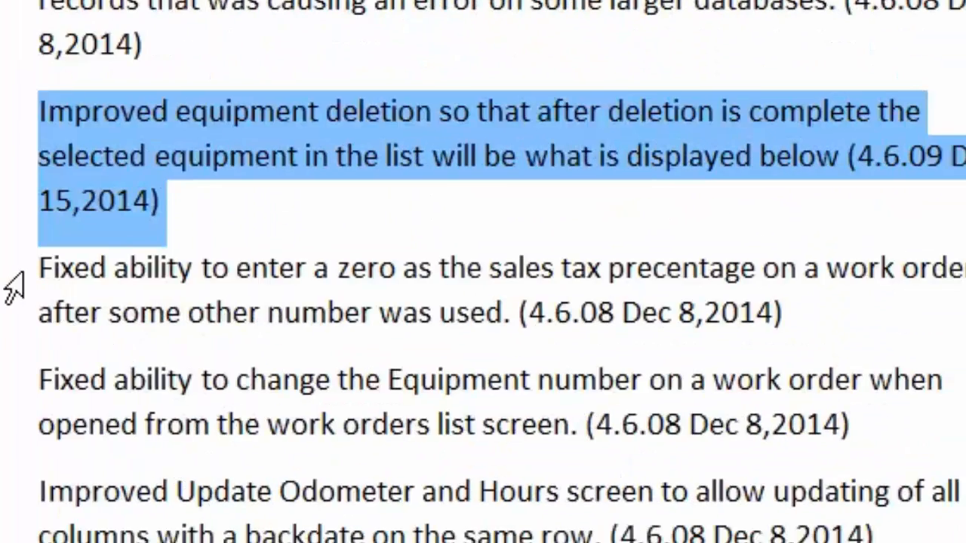
- Highlight the release note on entering a zero sales tax percentage, and open equipment 158's work order completed 8/28/2014 in TATEMS
{"action": "left_click", "coordinate": [22, 269]}
{"action": "left_click", "coordinate": [47, 267]}
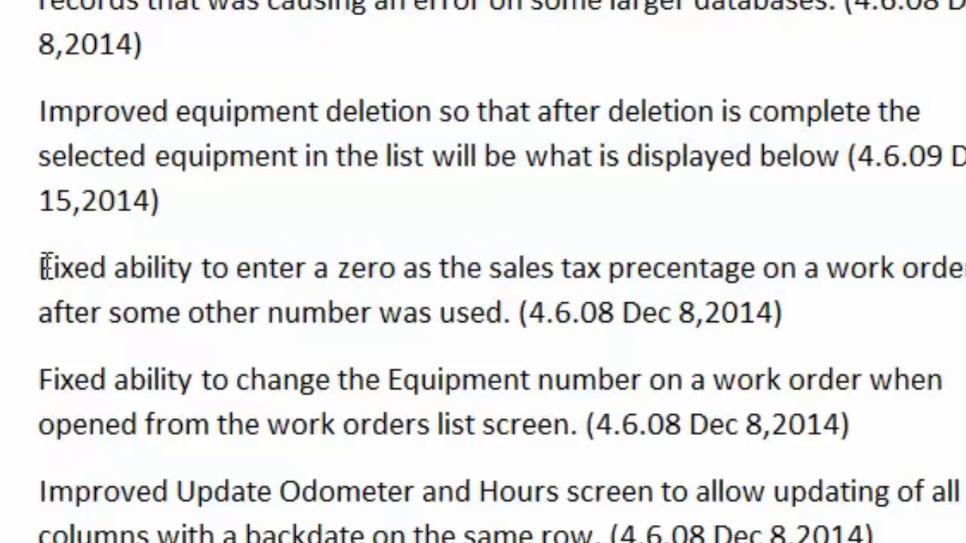
{"action": "left_click_drag", "start_coordinate": [48, 267], "coordinate": [815, 309]}
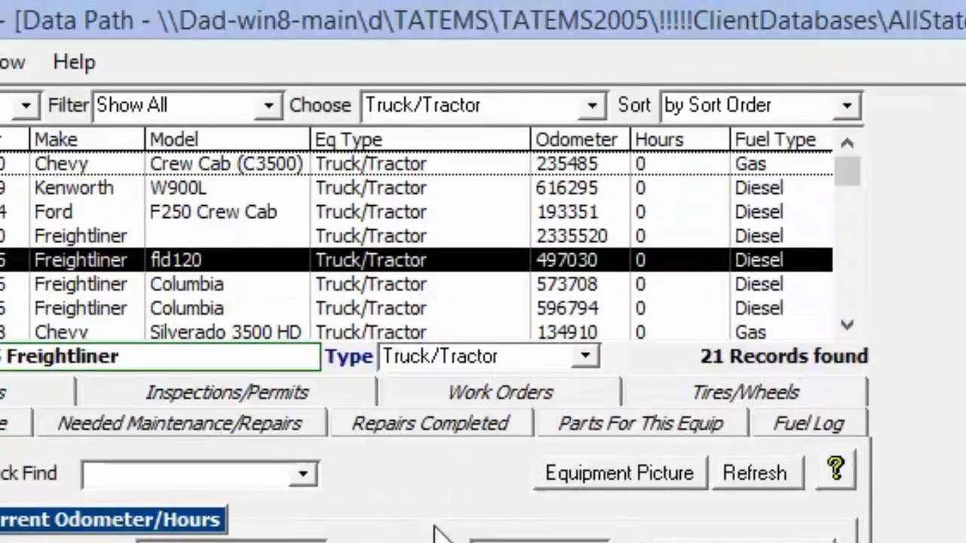
{"action": "left_click", "coordinate": [441, 403]}
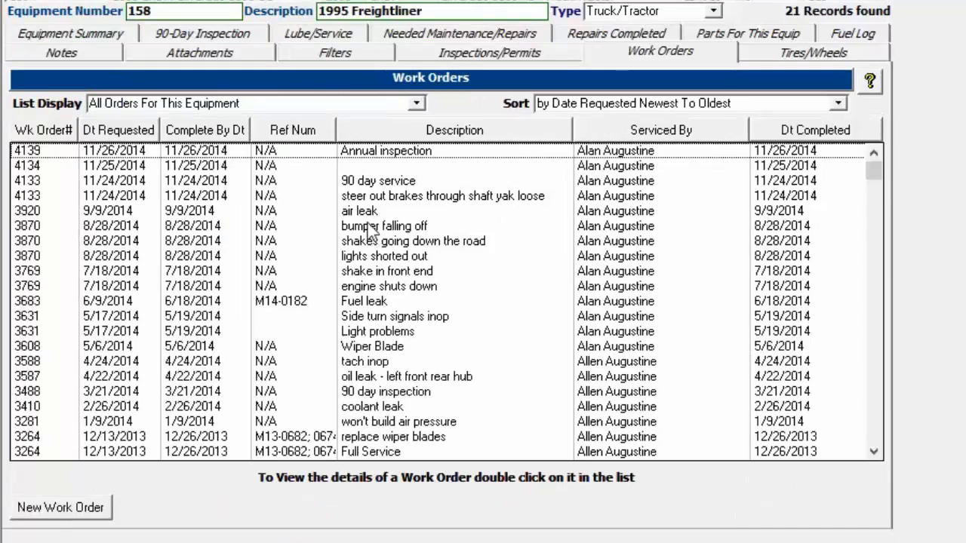
{"action": "double_click", "coordinate": [426, 273]}
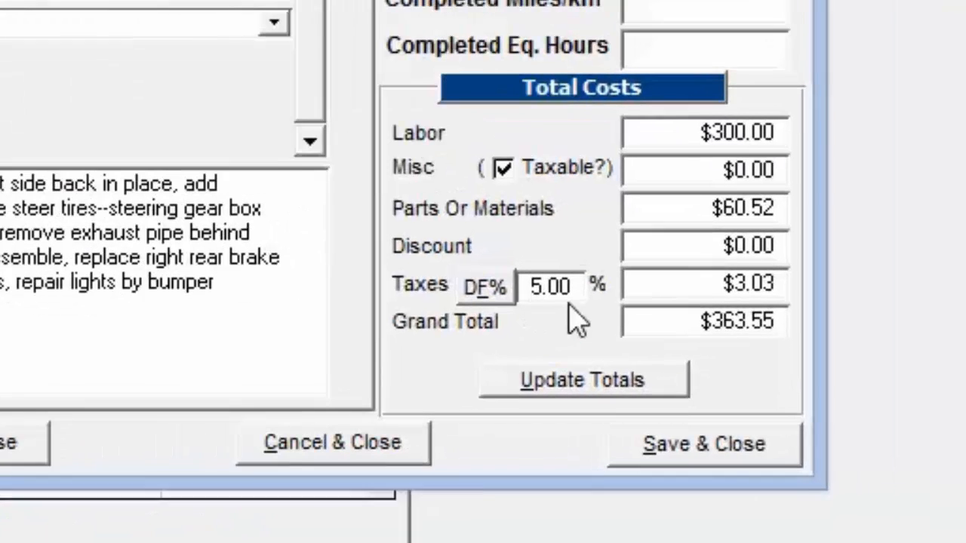
- Set the work order's tax percentage to 0 and update the totals using the override tax percentage
{"action": "double_click", "coordinate": [554, 285]}
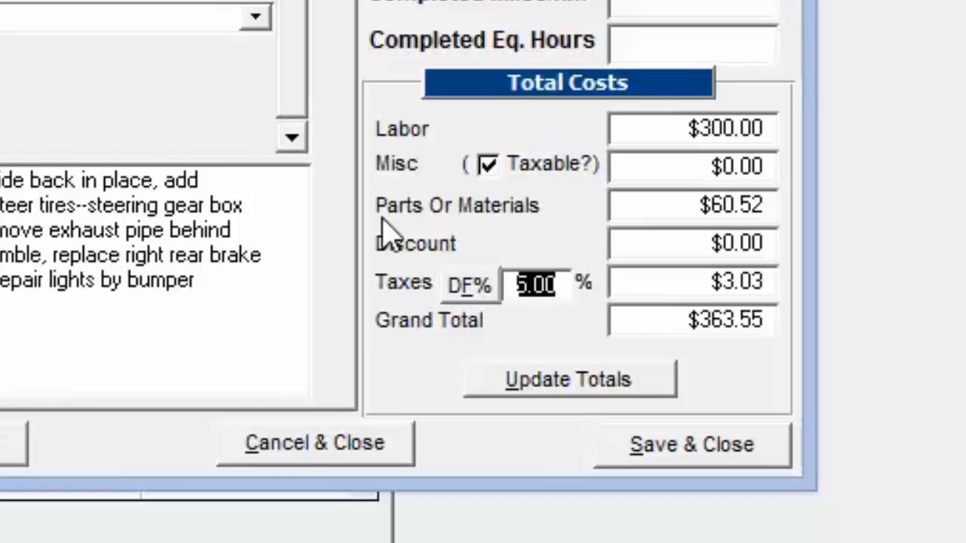
{"action": "type", "text": "0"}
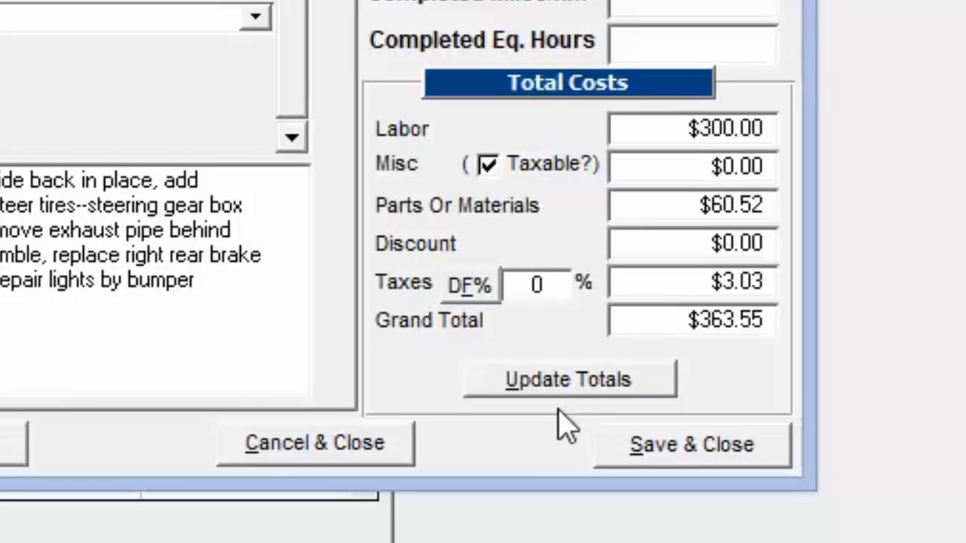
{"action": "left_click", "coordinate": [566, 386]}
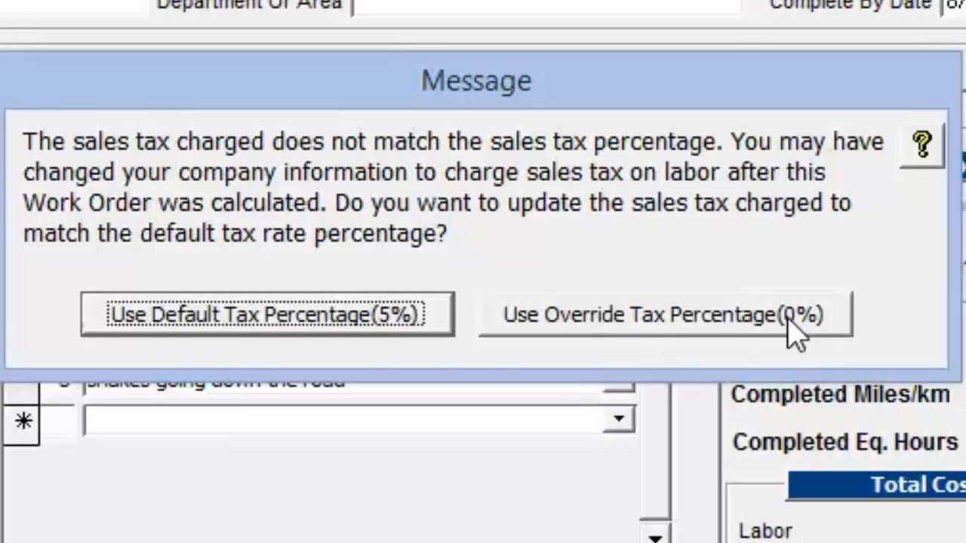
{"action": "left_click", "coordinate": [732, 325]}
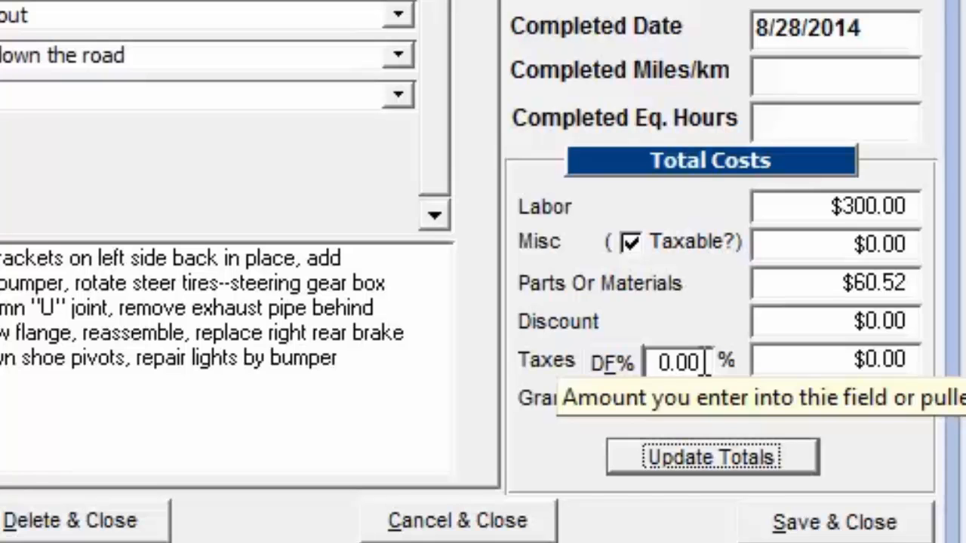
- Try a tiny nonzero tax percentage on the work order
{"action": "double_click", "coordinate": [710, 364]}
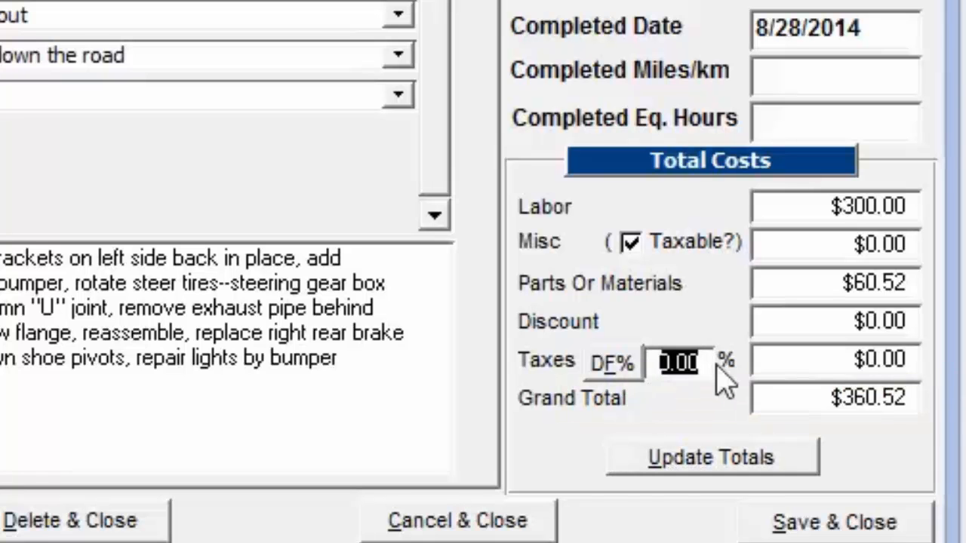
{"action": "type", "text": "000"}
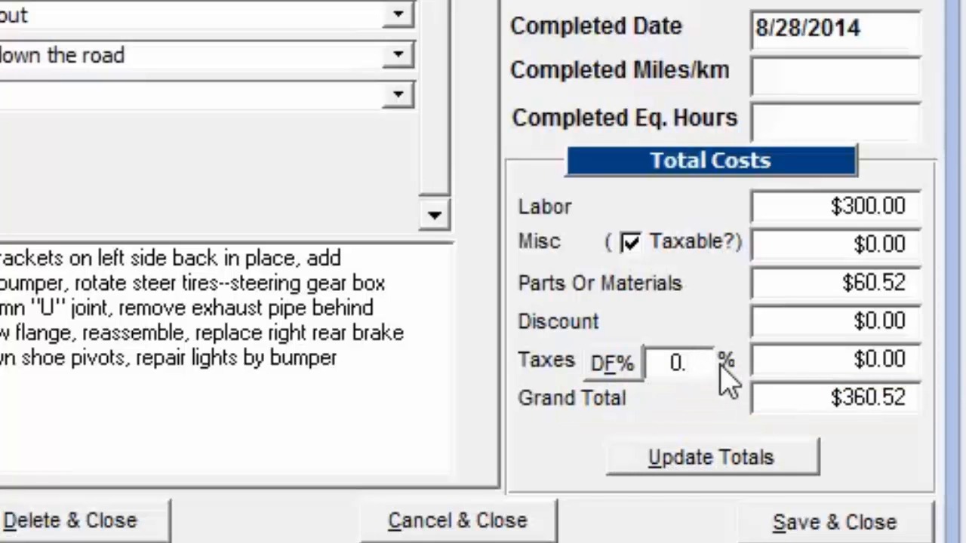
{"action": "type", "text": "1"}
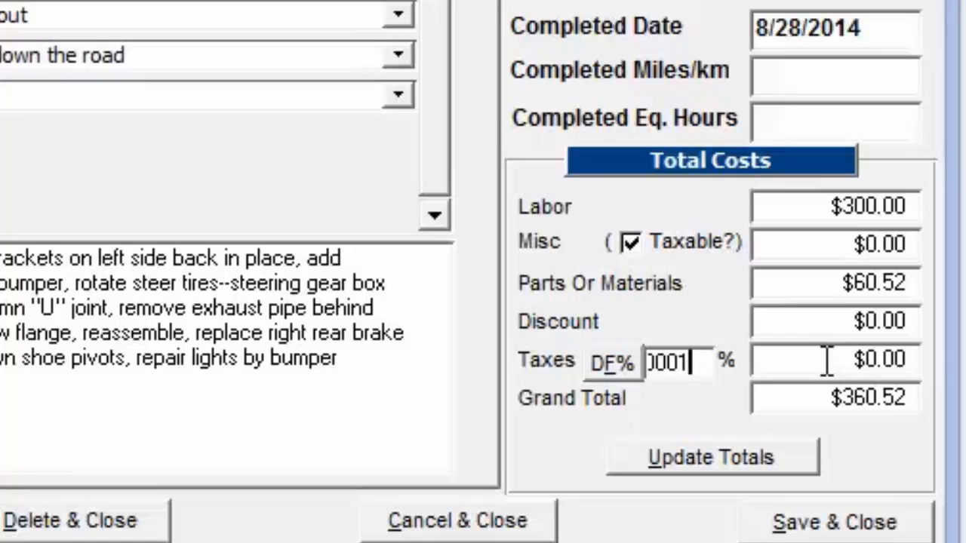
- Enter 0 as the tax percentage, update the totals, and save and close the work order
{"action": "double_click", "coordinate": [694, 363]}
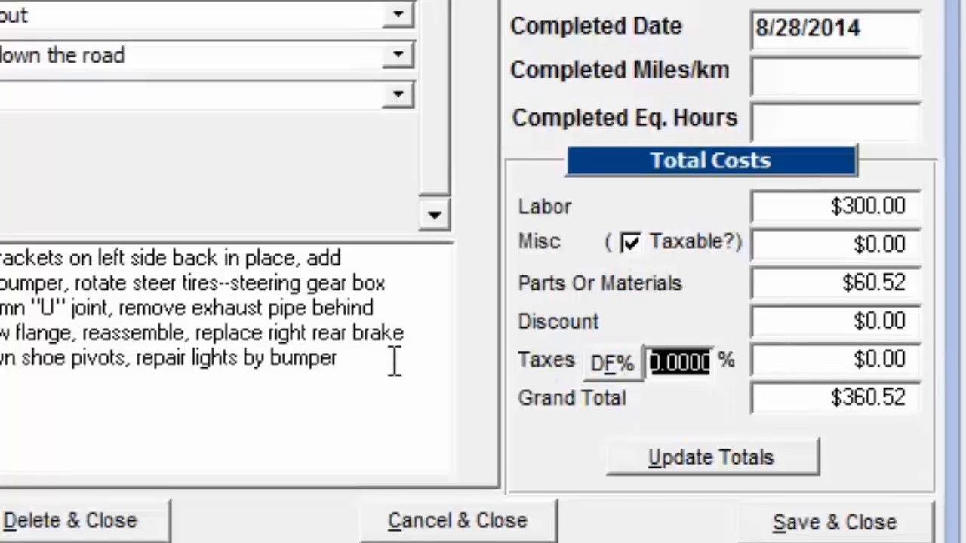
{"action": "type", "text": "0"}
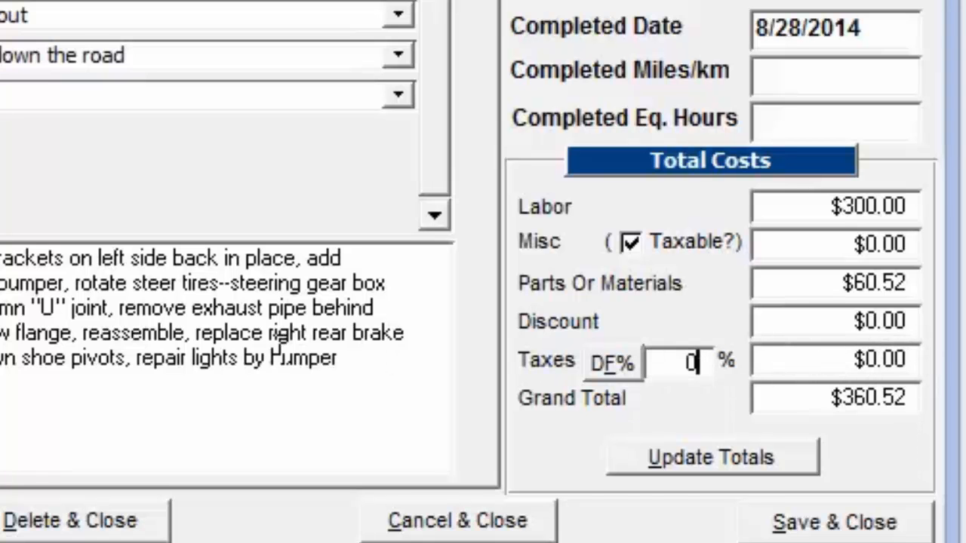
{"action": "key", "text": "Tab"}
{"action": "left_click", "coordinate": [698, 457]}
{"action": "left_click", "coordinate": [481, 6]}
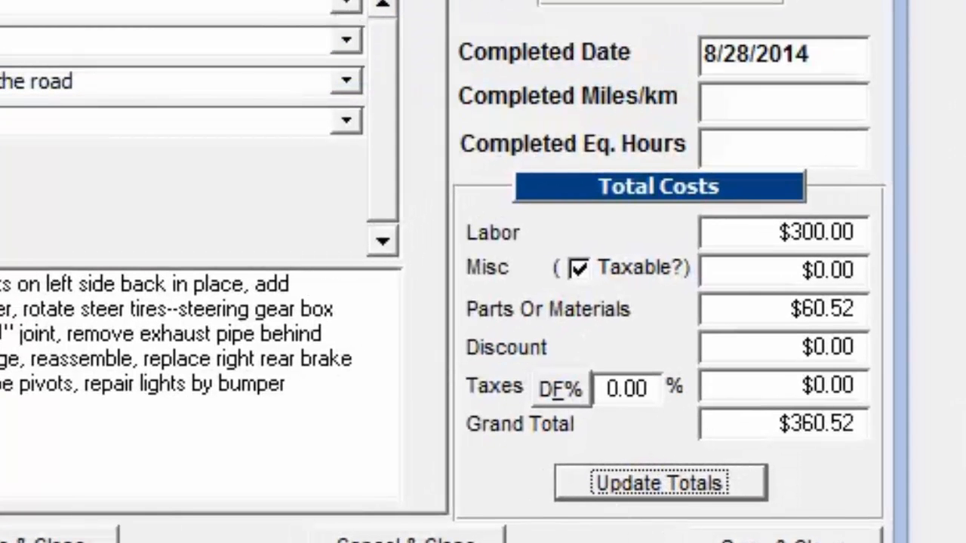
{"action": "left_click", "coordinate": [784, 541]}
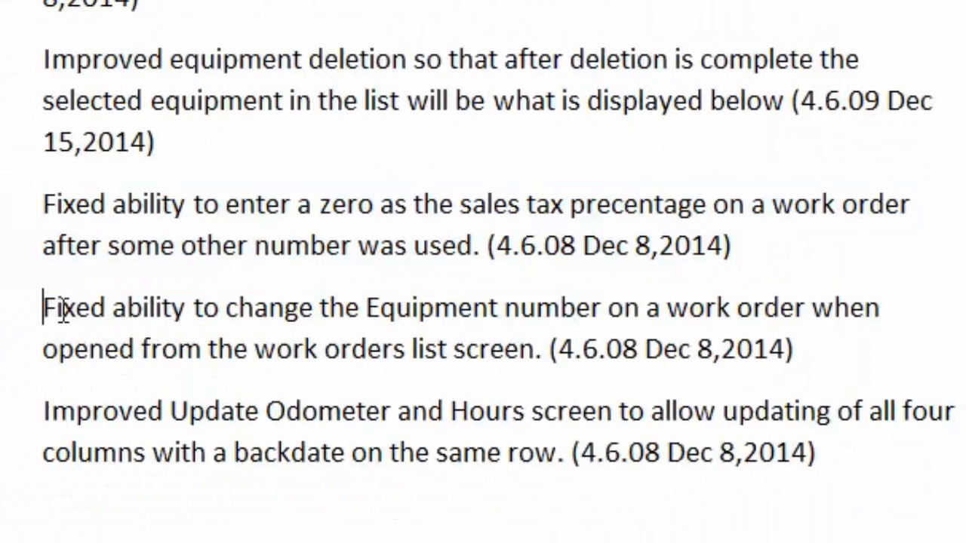
- Highlight the release note on changing a work order's equipment number, and open the Work Orders List in TATEMS
{"action": "left_click_drag", "start_coordinate": [43, 307], "coordinate": [819, 359]}
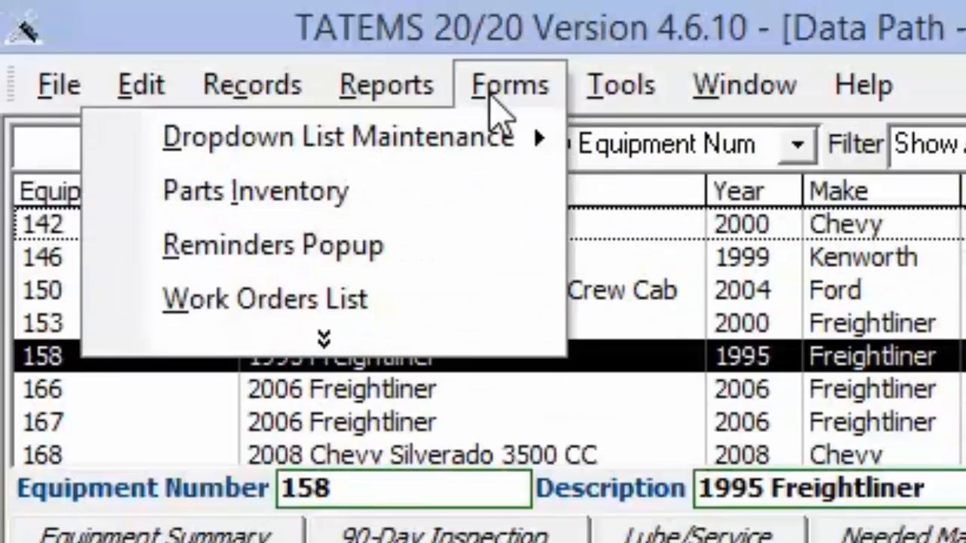
{"action": "left_click", "coordinate": [340, 310]}
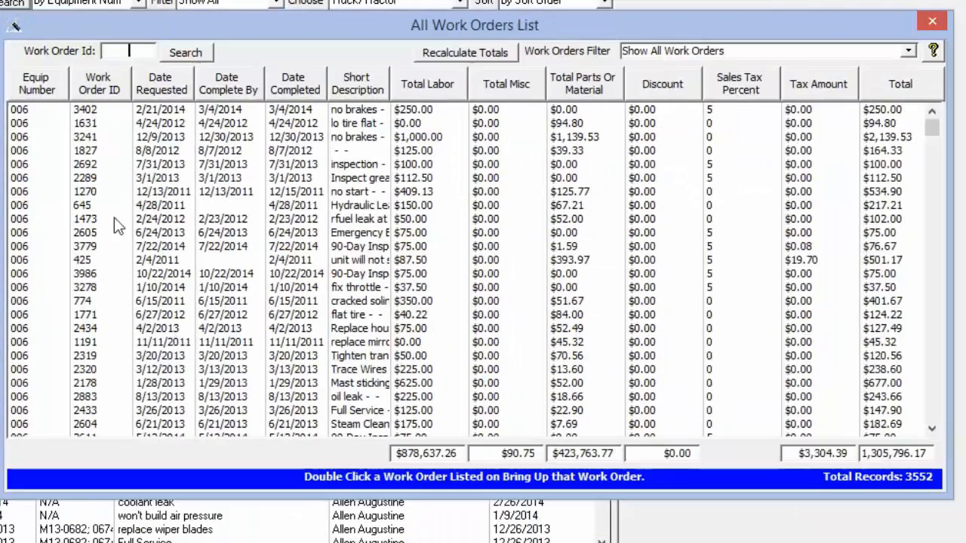
- Sort the work orders by work order ID and by equipment number, and select equipment 006's order requested 4/28/2011
{"action": "left_click", "coordinate": [44, 95]}
{"action": "left_click", "coordinate": [101, 89]}
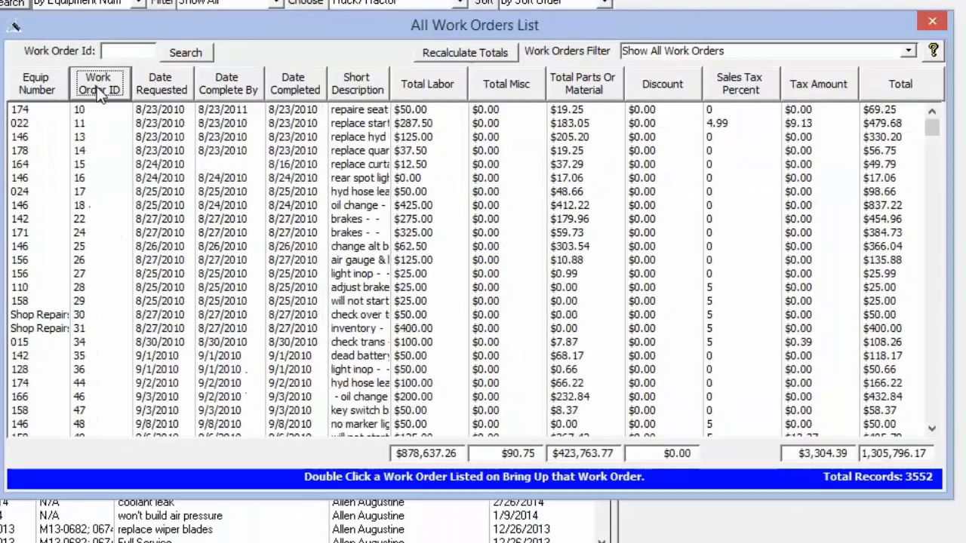
{"action": "left_click", "coordinate": [158, 84]}
{"action": "left_click", "coordinate": [102, 85]}
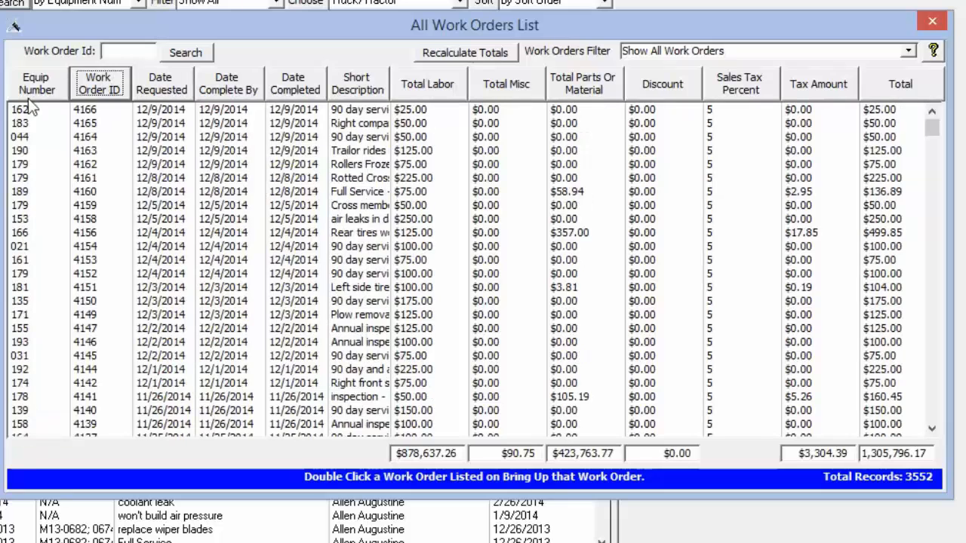
{"action": "left_click", "coordinate": [36, 85]}
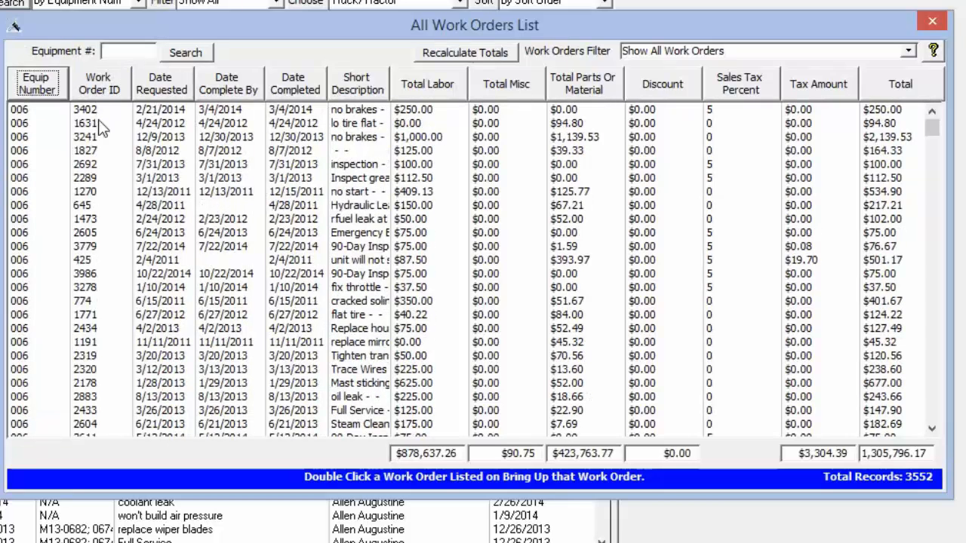
{"action": "left_click", "coordinate": [100, 209]}
{"action": "scroll", "coordinate": [100, 212], "scroll_direction": "down", "scroll_amount": 4}
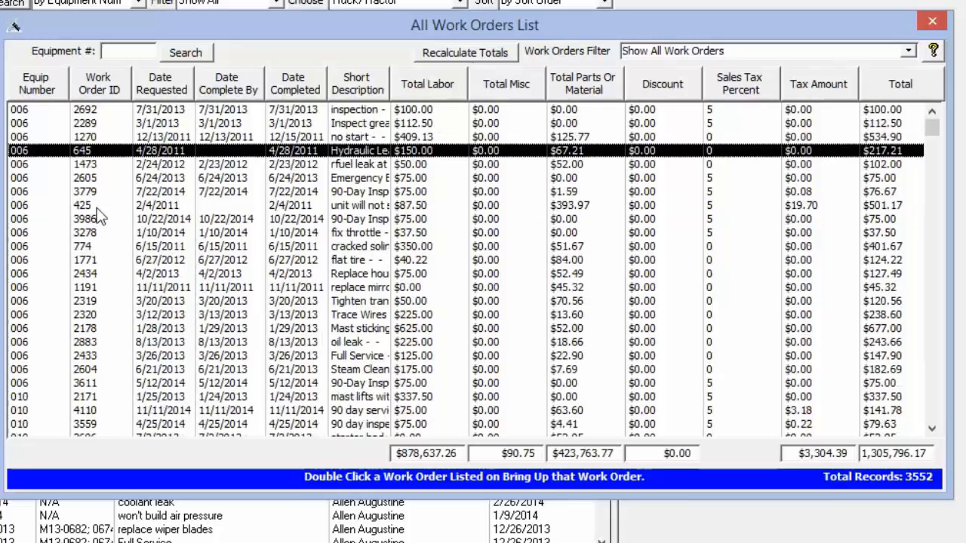
- Look through the work orders for equipment 006 and 010, and open work order 645 from the list
{"action": "scroll", "coordinate": [104, 219], "scroll_direction": "down", "scroll_amount": 1}
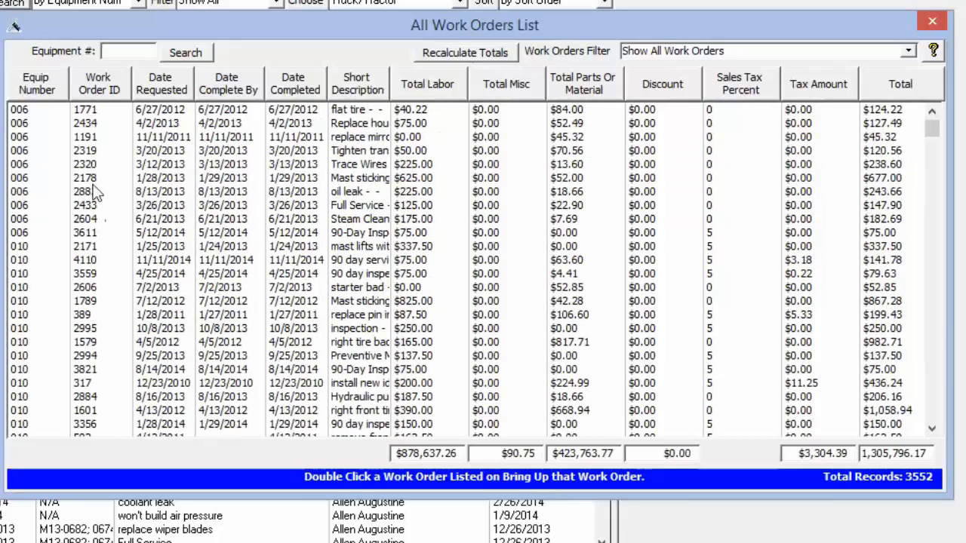
{"action": "scroll", "coordinate": [94, 187], "scroll_direction": "up", "scroll_amount": 1}
{"action": "scroll", "coordinate": [96, 189], "scroll_direction": "up", "scroll_amount": 2}
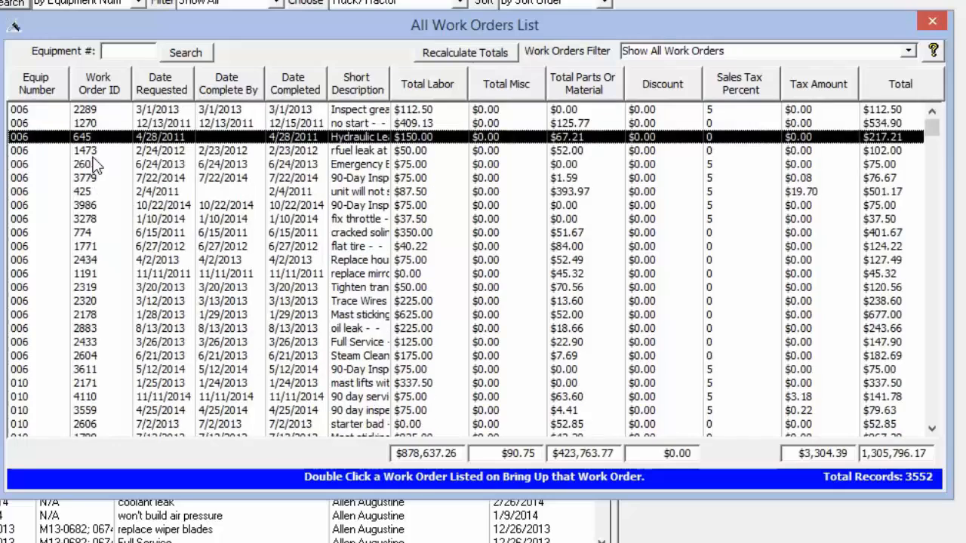
{"action": "scroll", "coordinate": [114, 226], "scroll_direction": "down", "scroll_amount": 2}
{"action": "scroll", "coordinate": [113, 196], "scroll_direction": "up", "scroll_amount": 2}
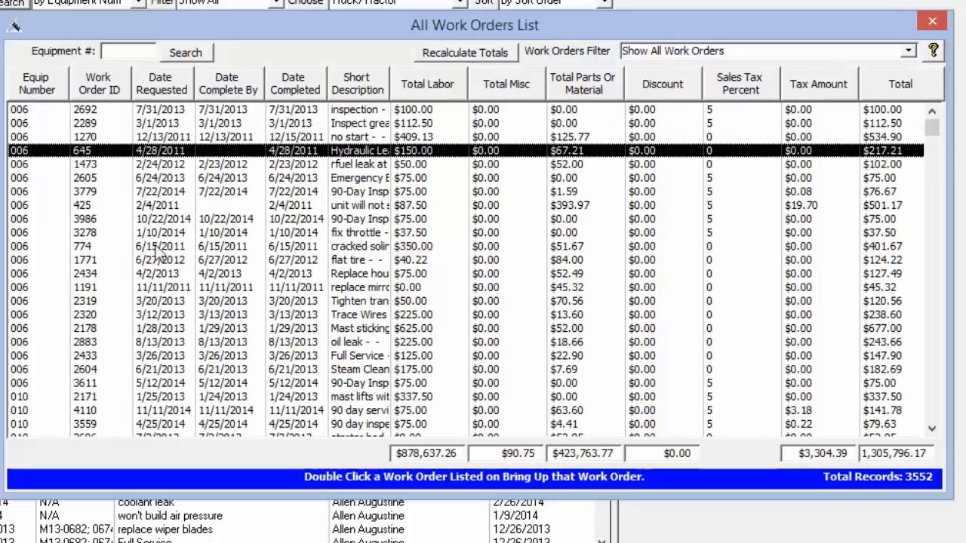
{"action": "scroll", "coordinate": [160, 257], "scroll_direction": "down", "scroll_amount": 2}
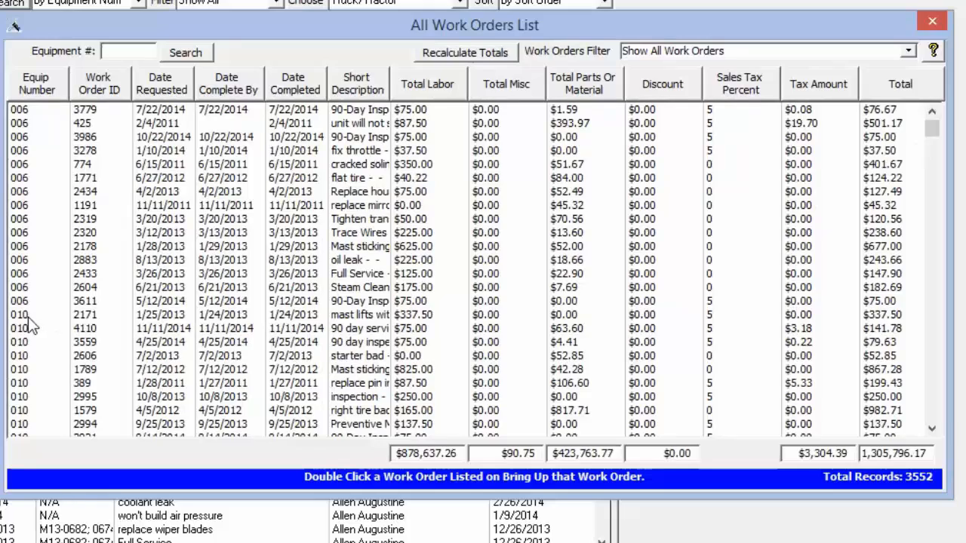
{"action": "scroll", "coordinate": [227, 309], "scroll_direction": "up", "scroll_amount": 4}
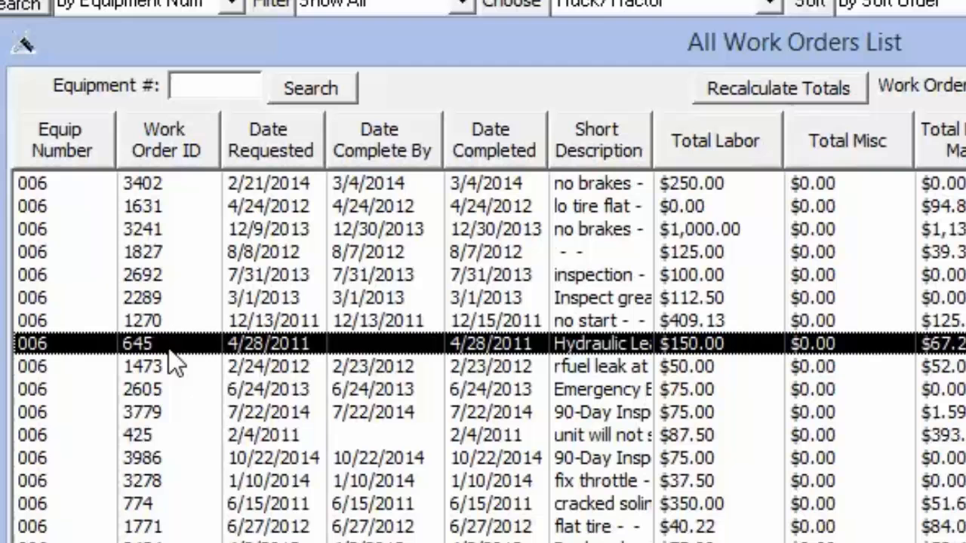
{"action": "mouse_move", "coordinate": [170, 352]}
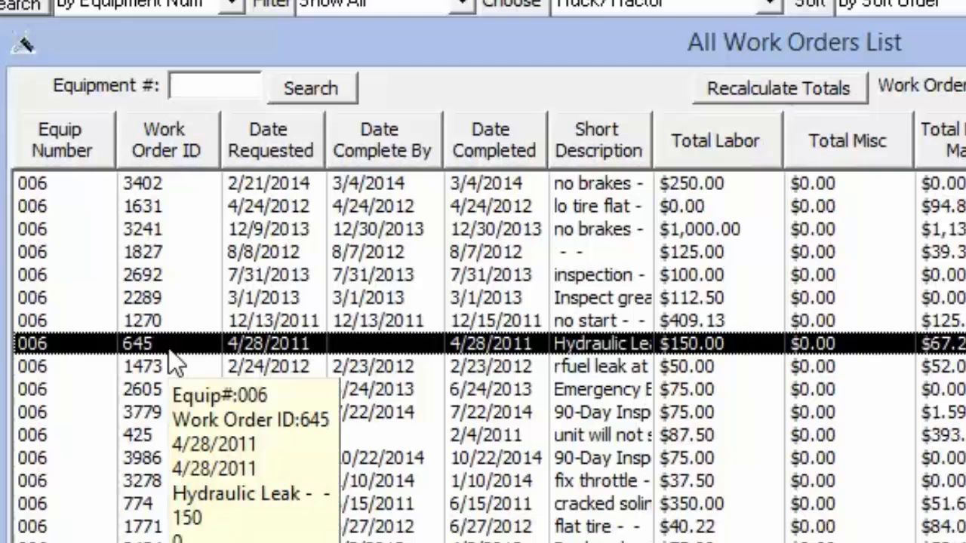
{"action": "double_click", "coordinate": [175, 361]}
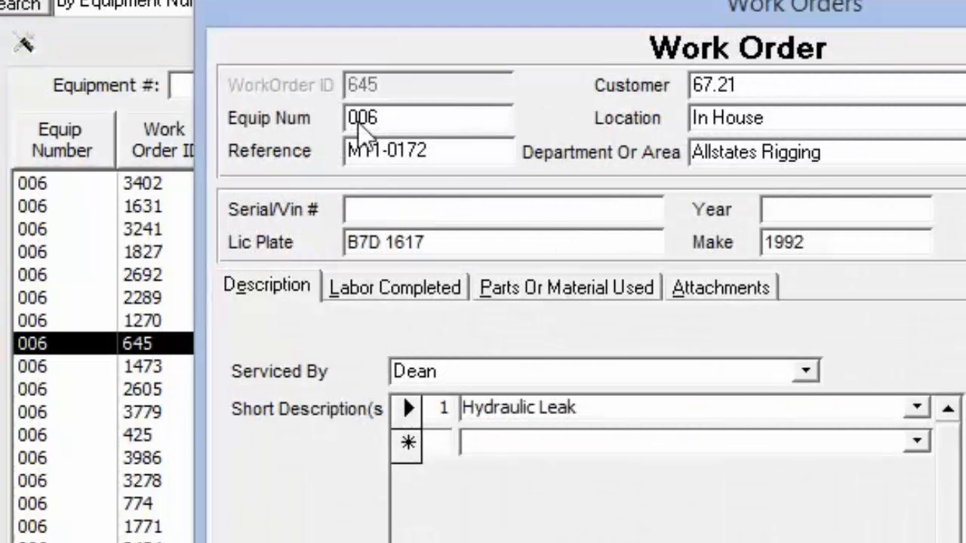
- Change the work order's equipment number to 010, then save and close it, accepting the equipment number change
{"action": "left_click_drag", "start_coordinate": [400, 119], "coordinate": [204, 130]}
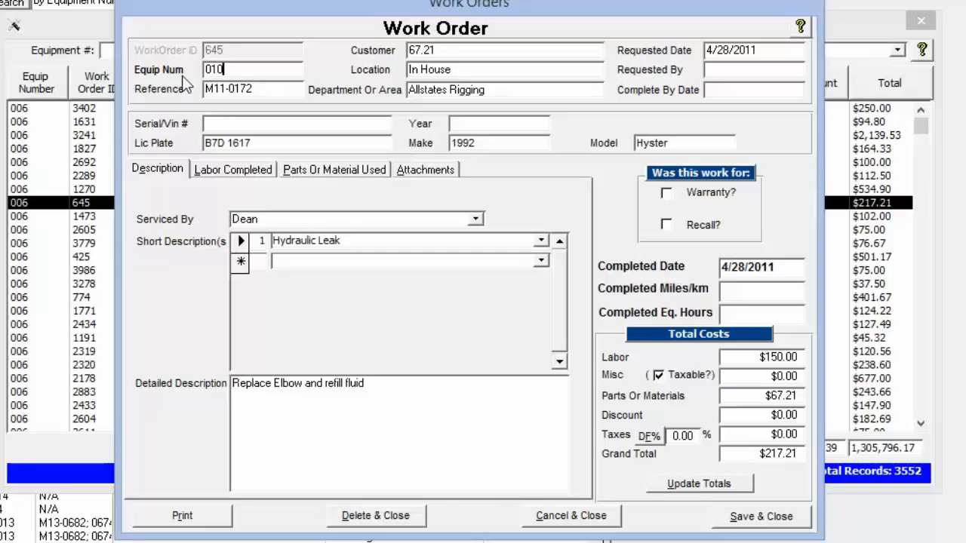
{"action": "left_click", "coordinate": [207, 91]}
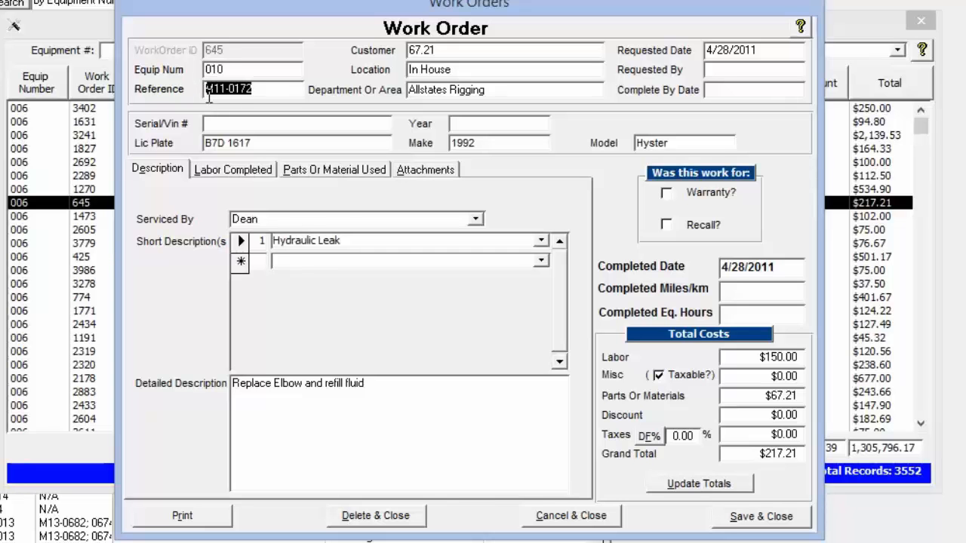
{"action": "left_click", "coordinate": [761, 518]}
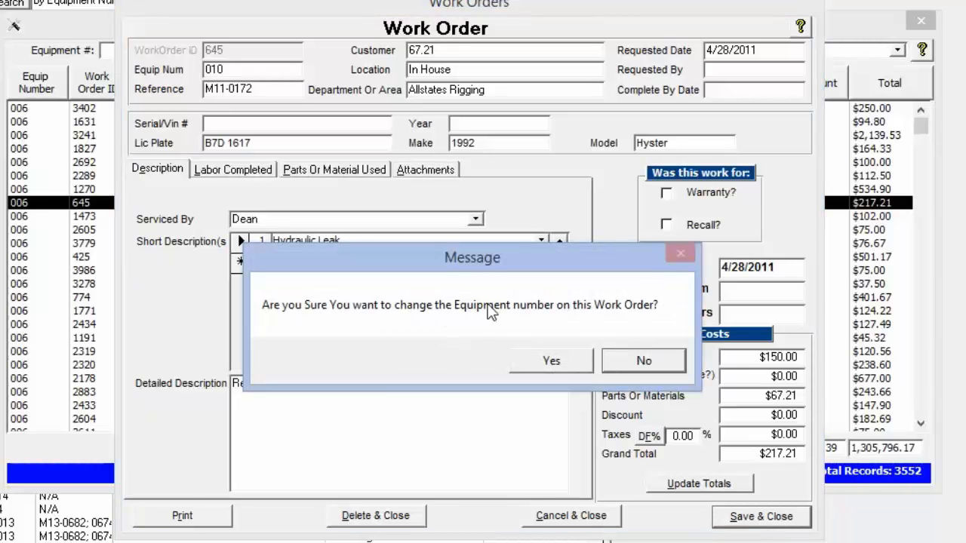
{"action": "left_click", "coordinate": [552, 363]}
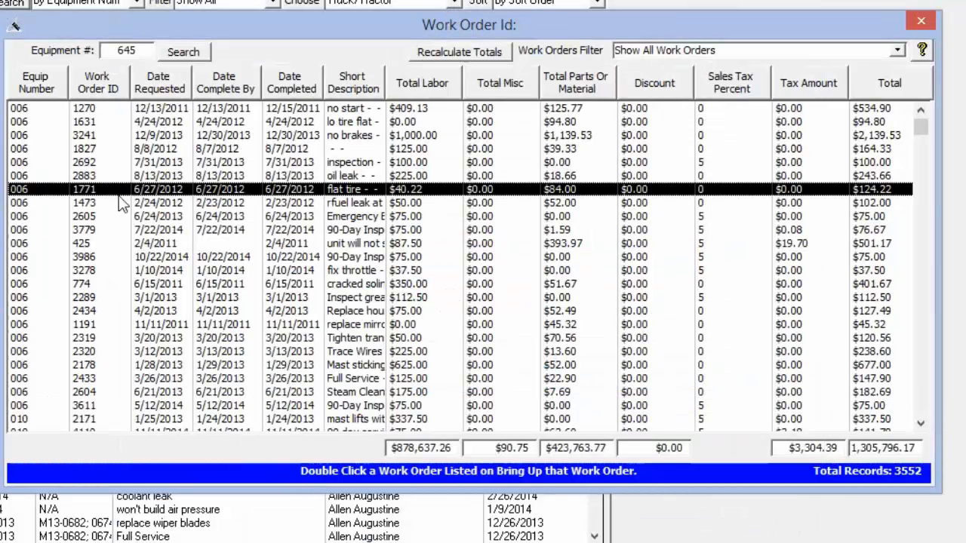
- Sort the work orders by work order ID and locate work order 645 to check its equipment number
{"action": "left_click", "coordinate": [106, 83]}
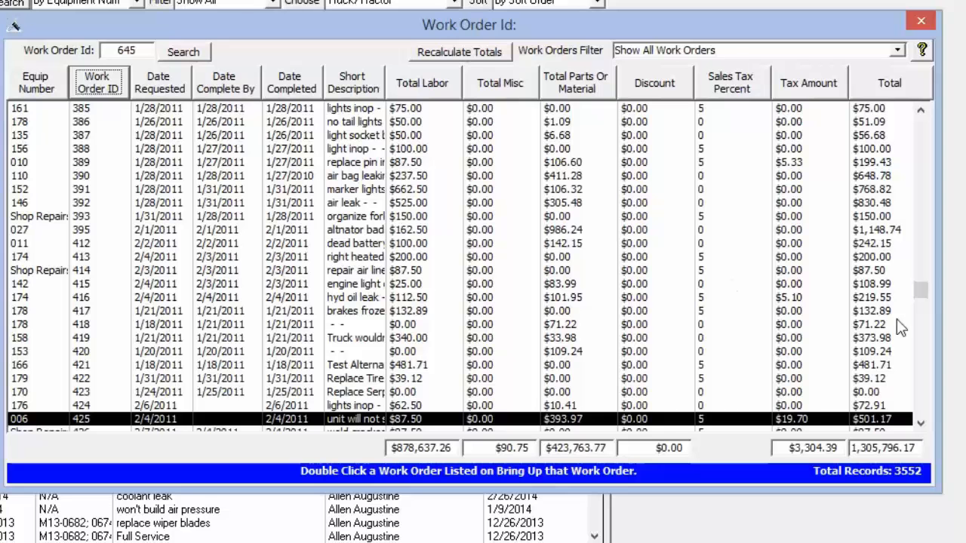
{"action": "left_click", "coordinate": [921, 424]}
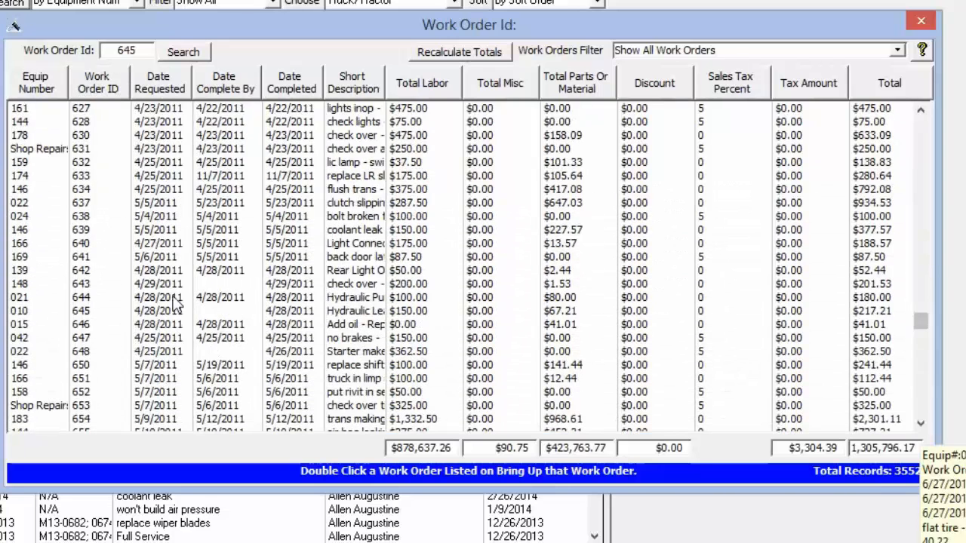
{"action": "left_click", "coordinate": [89, 314]}
{"action": "mouse_move", "coordinate": [91, 323]}
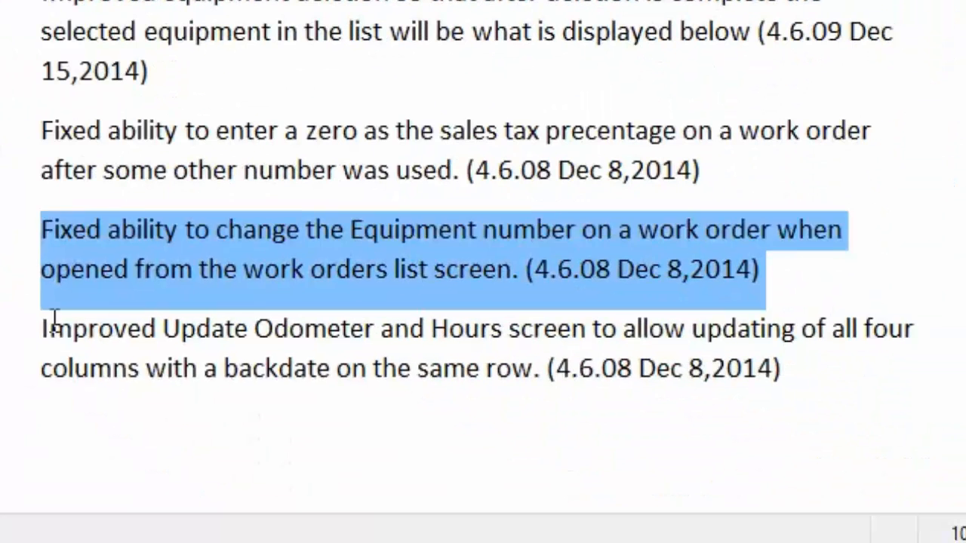
- Highlight the release note on the Update Odometer and Hours screen, and open that screen from equipment 158's summary in TATEMS
{"action": "left_click", "coordinate": [43, 326]}
{"action": "left_click_drag", "start_coordinate": [43, 330], "coordinate": [877, 367]}
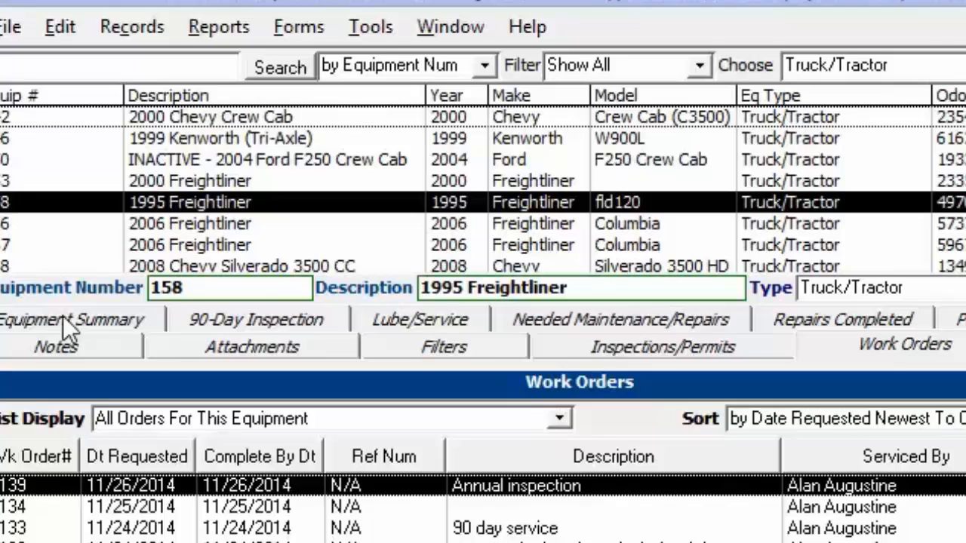
{"action": "left_click", "coordinate": [67, 321]}
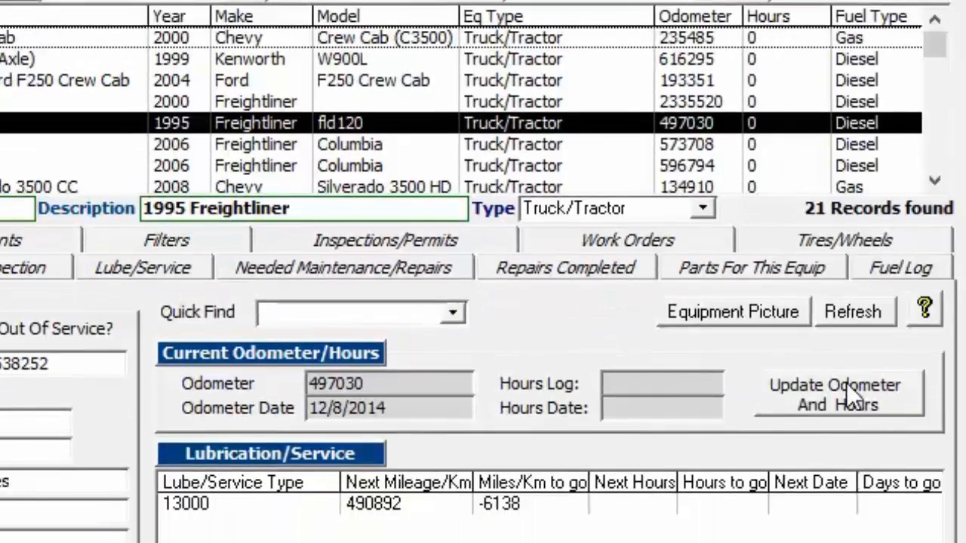
{"action": "left_click", "coordinate": [841, 400]}
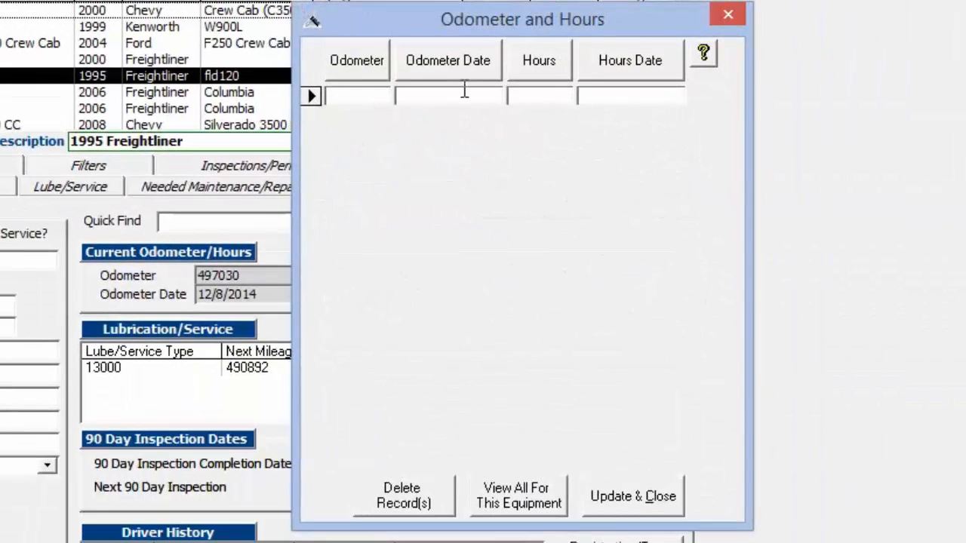
- Show all odometer and hours records for this equipment and go to the newest odometer reading, dated 12/8/2014
{"action": "left_click", "coordinate": [542, 508]}
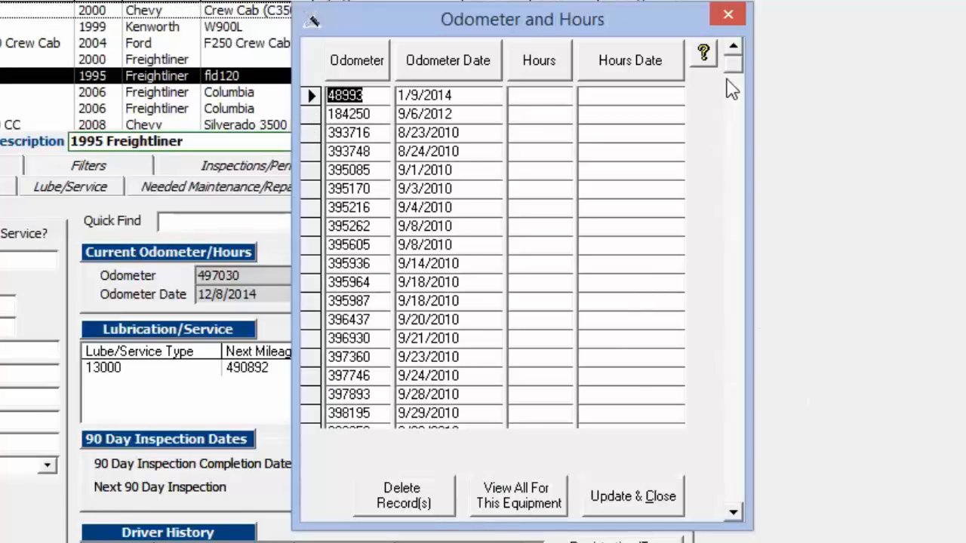
{"action": "left_click_drag", "start_coordinate": [733, 66], "coordinate": [744, 506]}
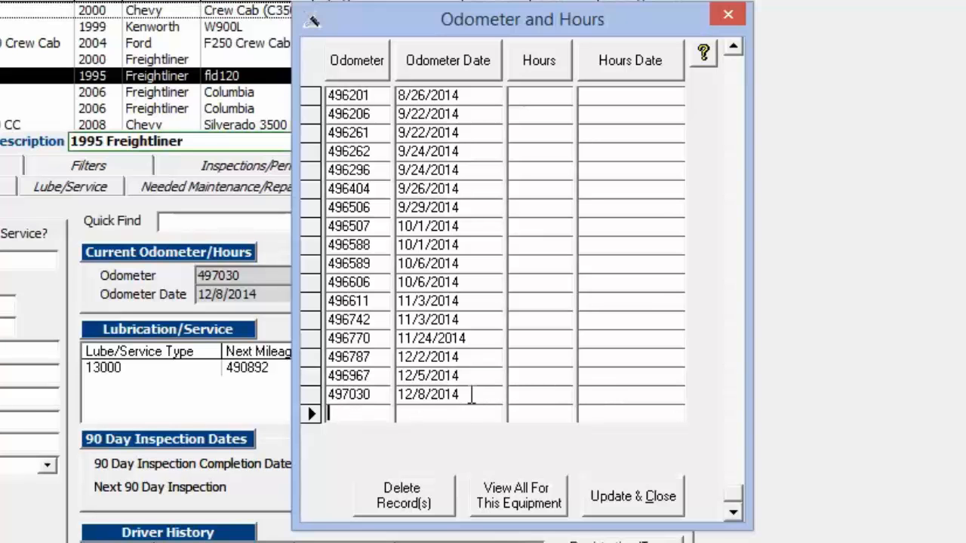
{"action": "left_click_drag", "start_coordinate": [476, 391], "coordinate": [366, 397]}
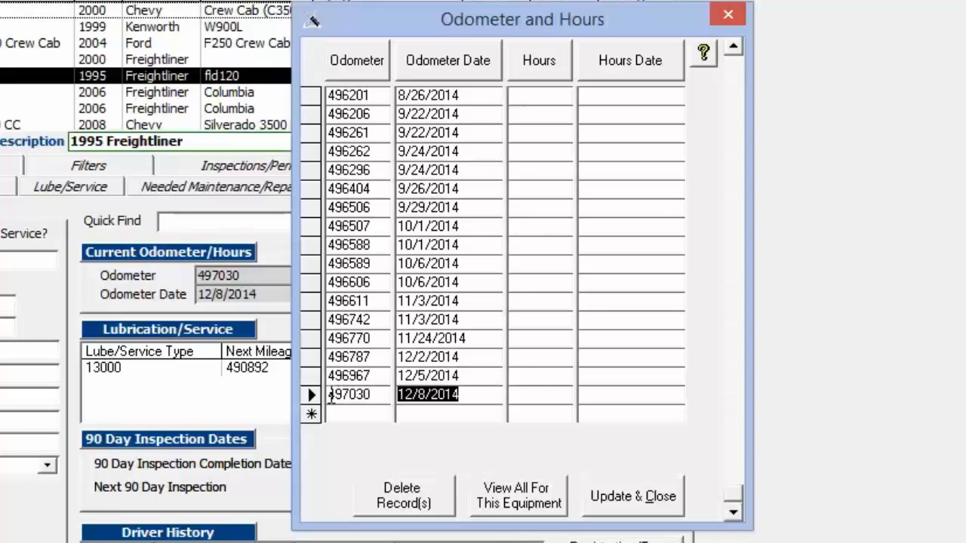
{"action": "left_click", "coordinate": [431, 394]}
- Enter 200 hours with the hours date 12/8/2014 on the same row as the newest odometer reading
{"action": "left_click", "coordinate": [548, 397]}
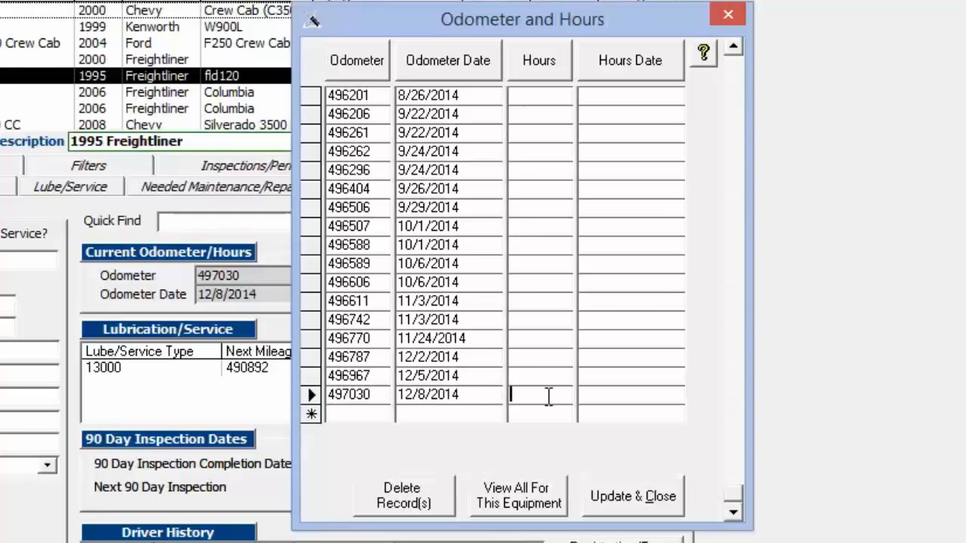
{"action": "type", "text": "200"}
{"action": "left_click", "coordinate": [663, 395]}
{"action": "type", "text": "12/18/2014"}
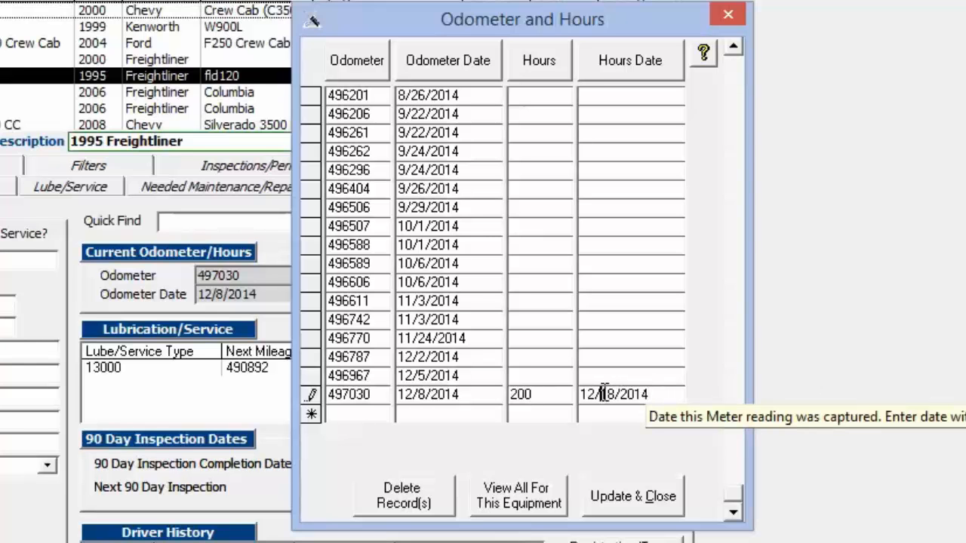
{"action": "left_click_drag", "start_coordinate": [602, 394], "coordinate": [616, 388]}
{"action": "type", "text": "08"}
{"action": "key", "text": "Tab"}
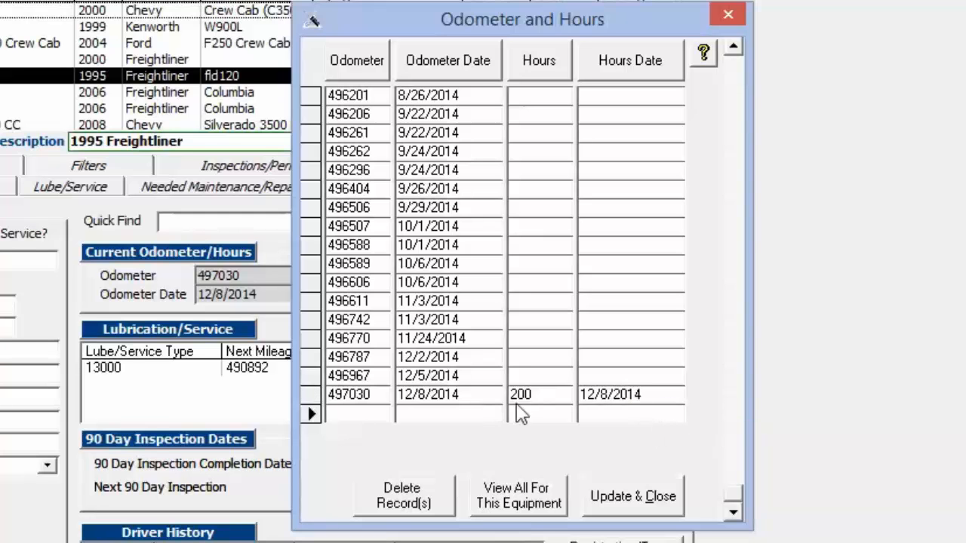
- Check the source of the newest row's hours and odometer readings, then update and close the Odometer and Hours screen
{"action": "left_click_drag", "start_coordinate": [542, 401], "coordinate": [492, 396]}
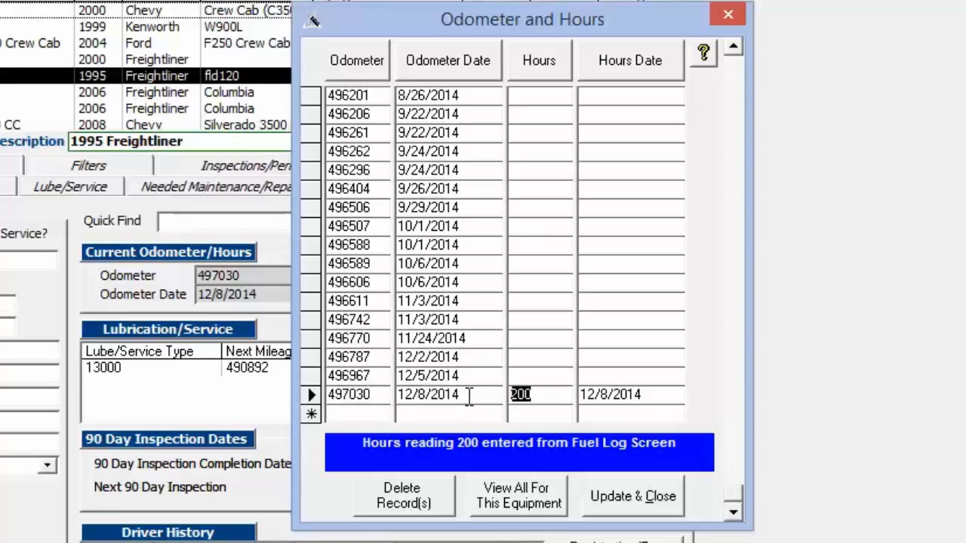
{"action": "left_click_drag", "start_coordinate": [462, 396], "coordinate": [305, 388]}
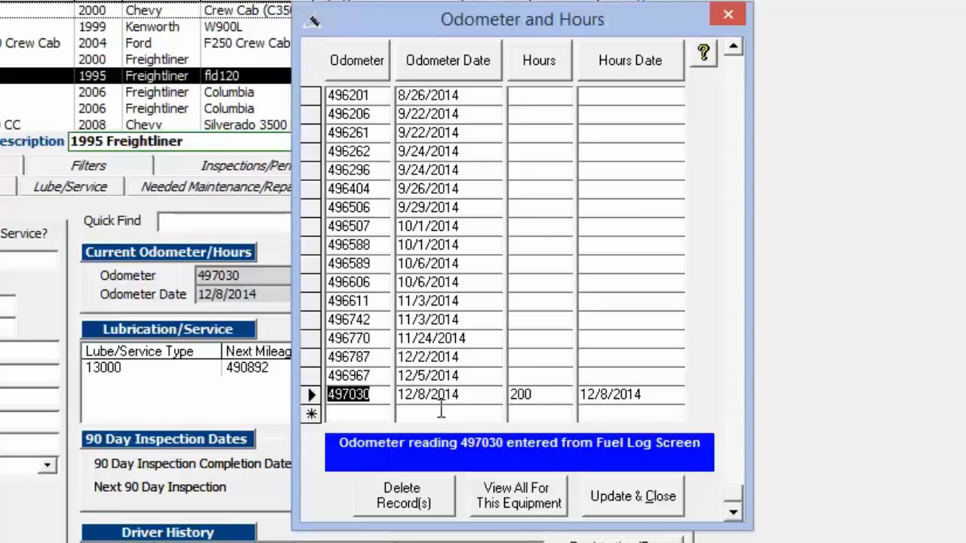
{"action": "left_click", "coordinate": [378, 416]}
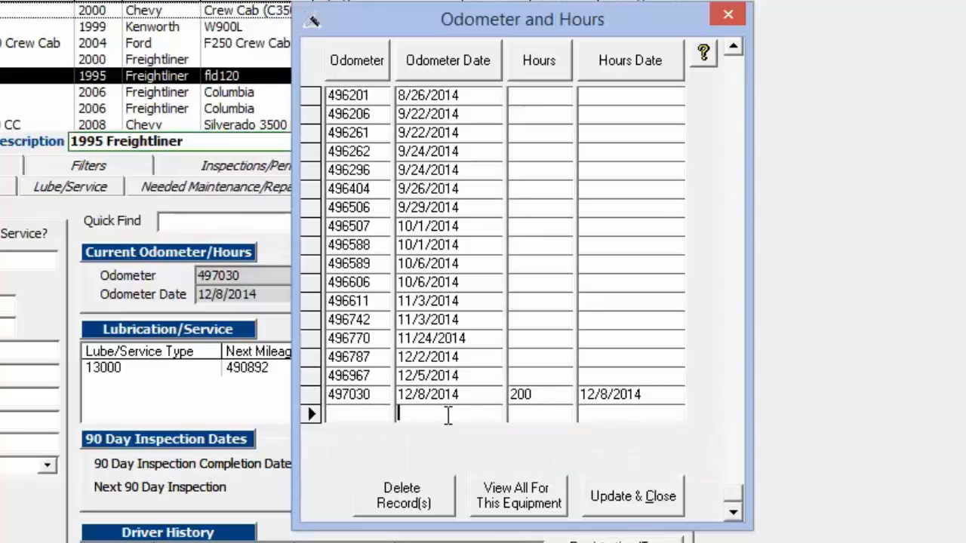
{"action": "left_click", "coordinate": [636, 503]}
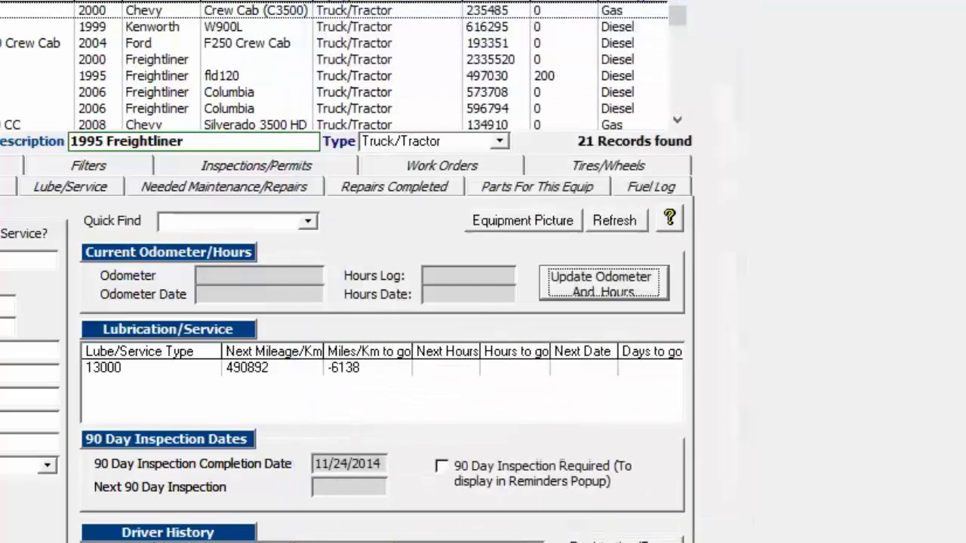